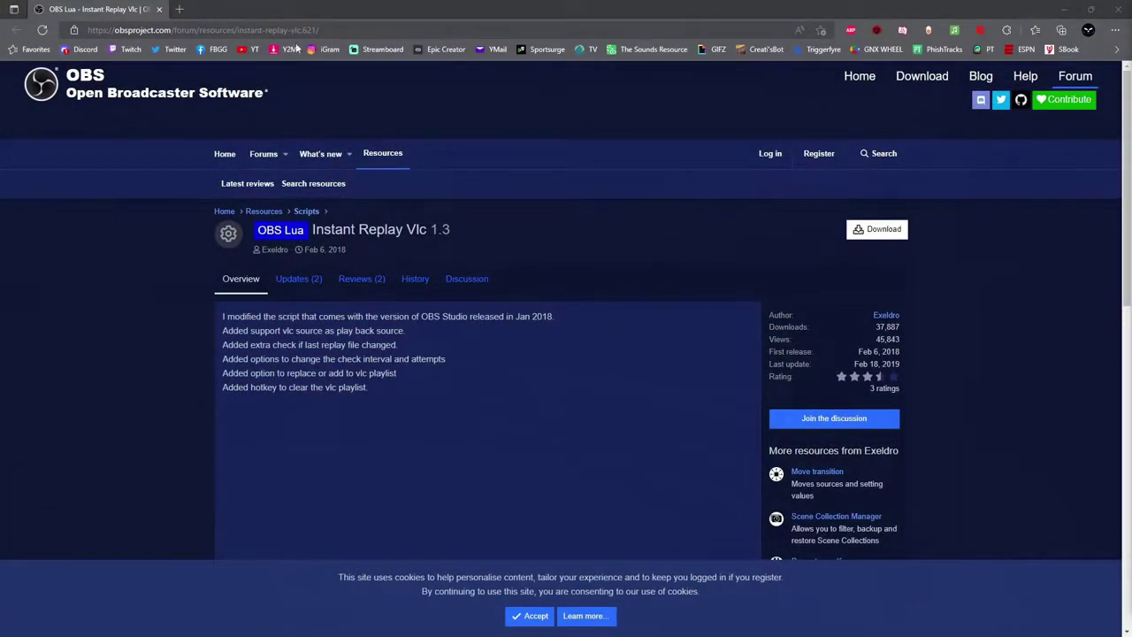
# Download the Instant Replay Vlc script as instant-replay.lua and show it in its folder
pyautogui.click(81, 32)
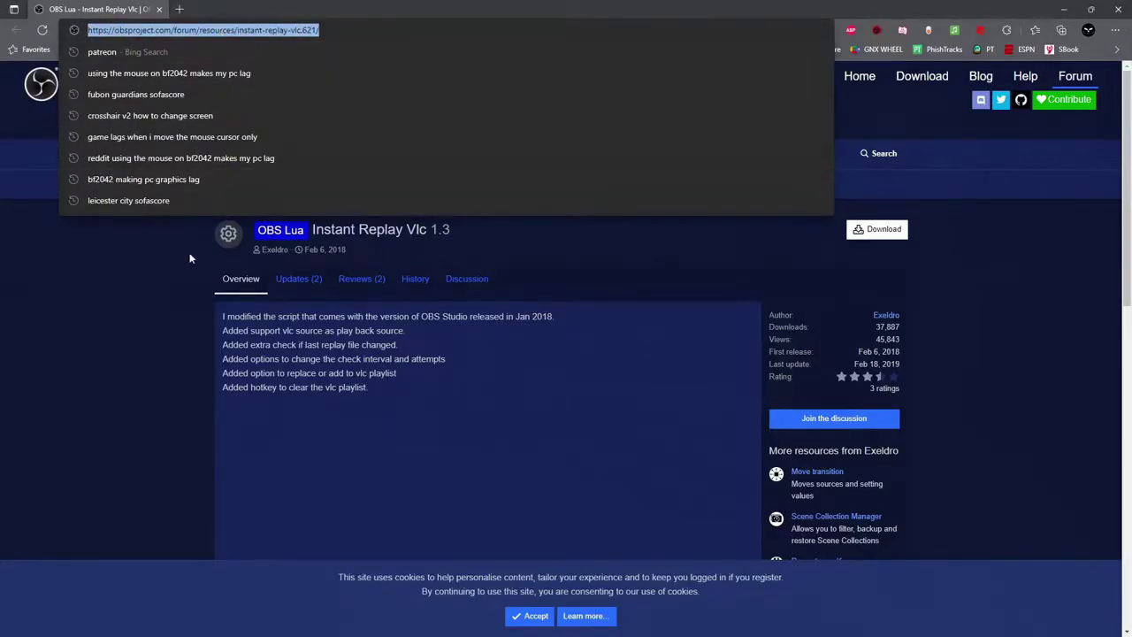
pyautogui.click(242, 250)
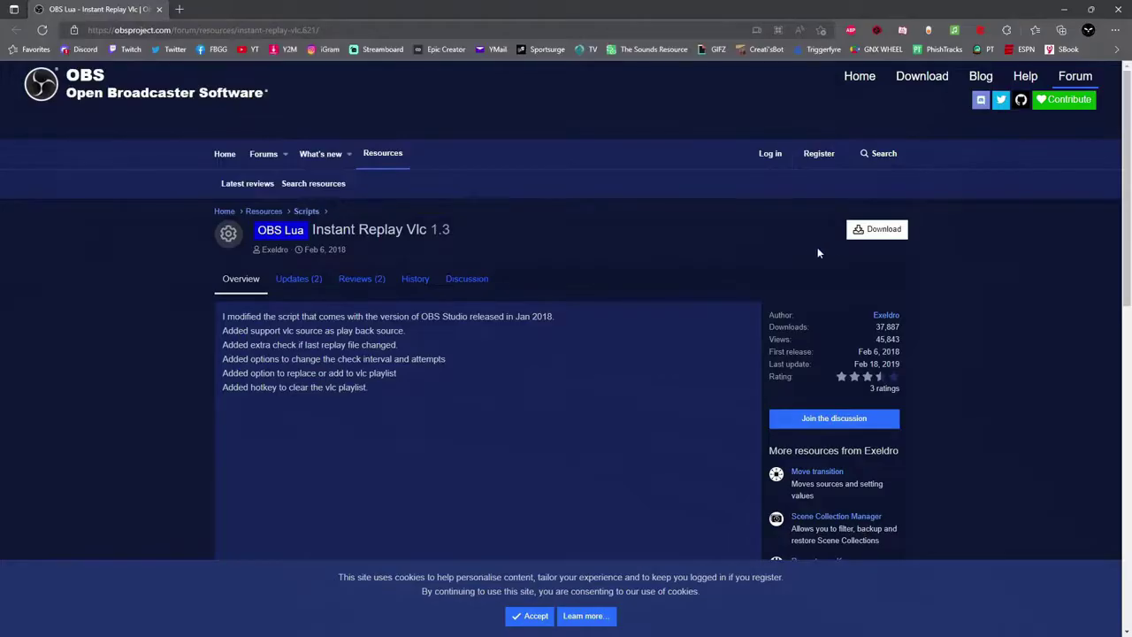
pyautogui.click(881, 232)
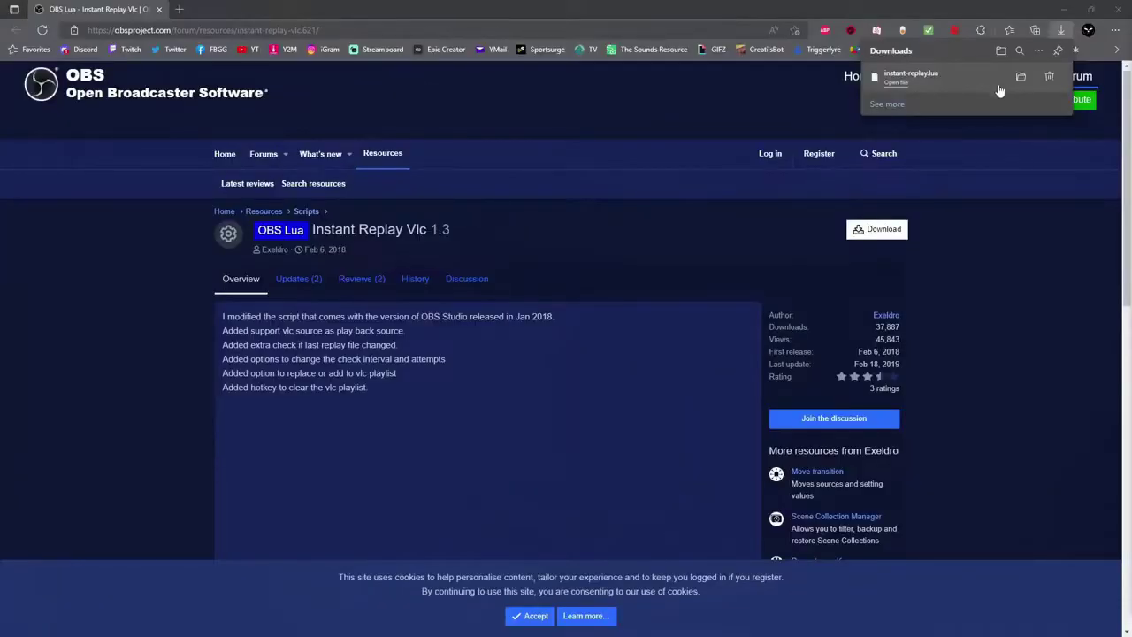
pyautogui.click(1022, 79)
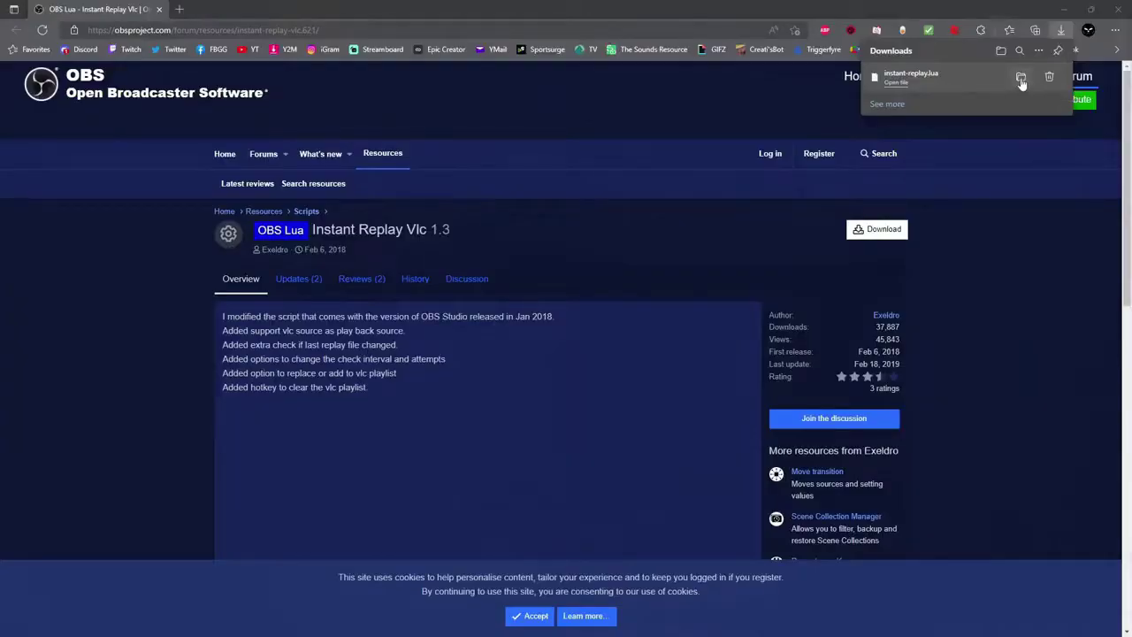
# Copy instant-replay.lua and go to Program Files on the C drive
pyautogui.rightClick(218, 117)
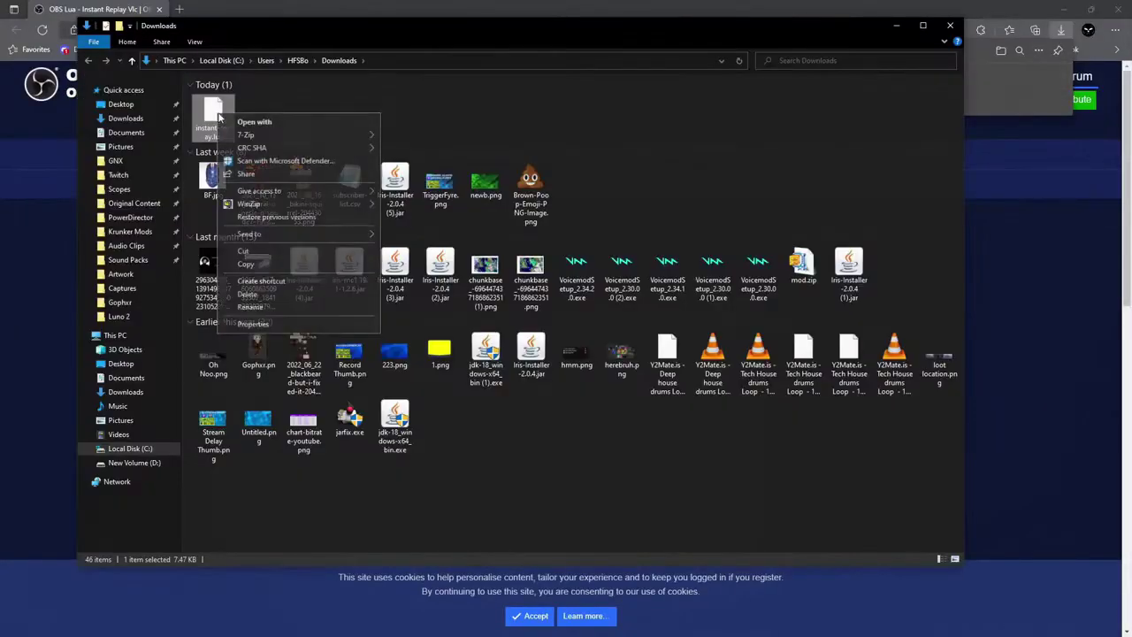
pyautogui.click(255, 266)
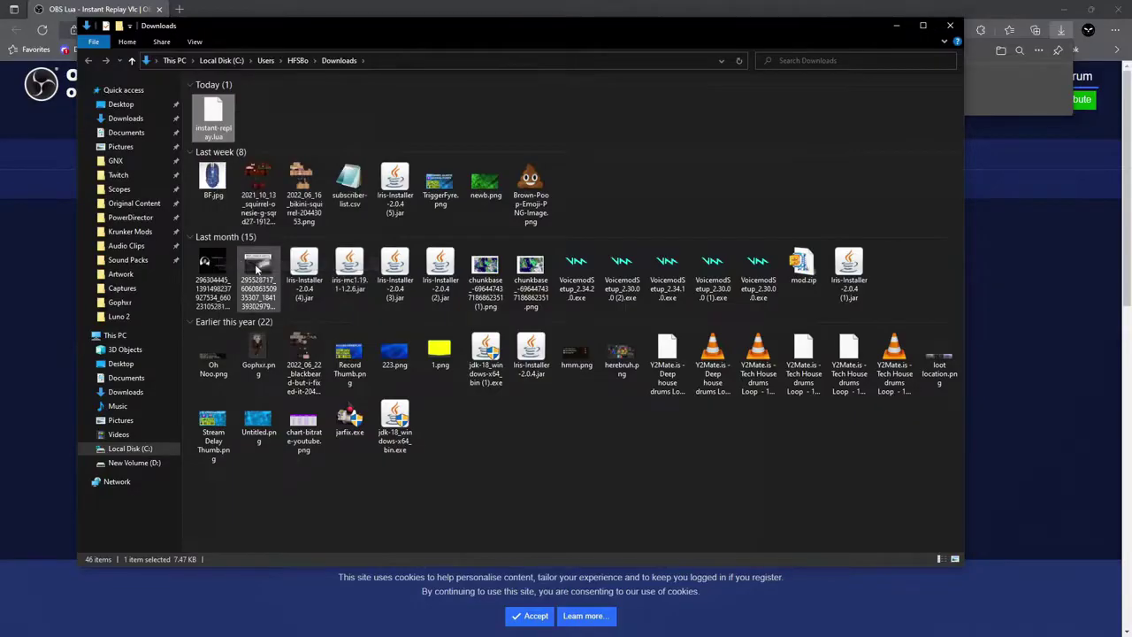
pyautogui.click(129, 449)
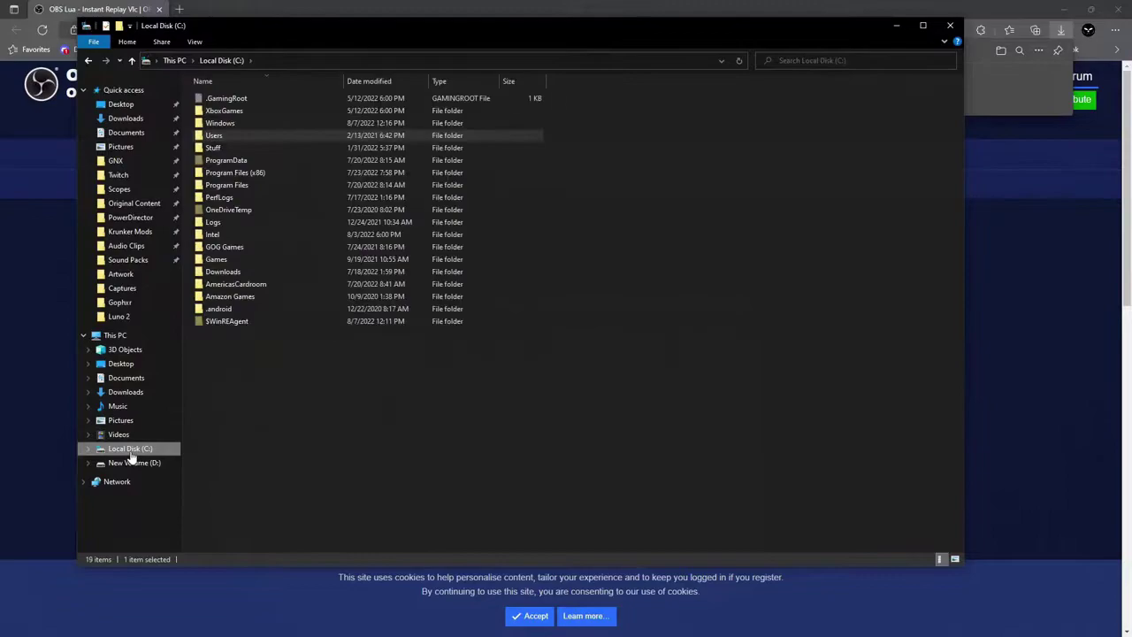
pyautogui.click(222, 187)
pyautogui.doubleClick(221, 186)
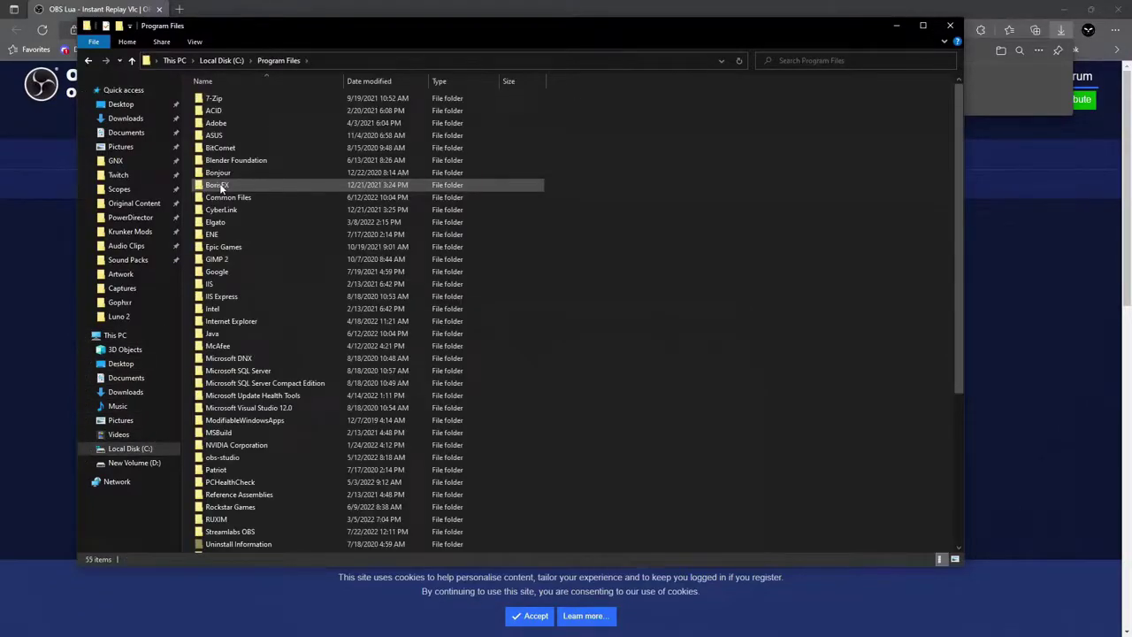
# Paste the script into obs-studio\data\obs-plugins\frontend-tools\scripts
pyautogui.doubleClick(220, 458)
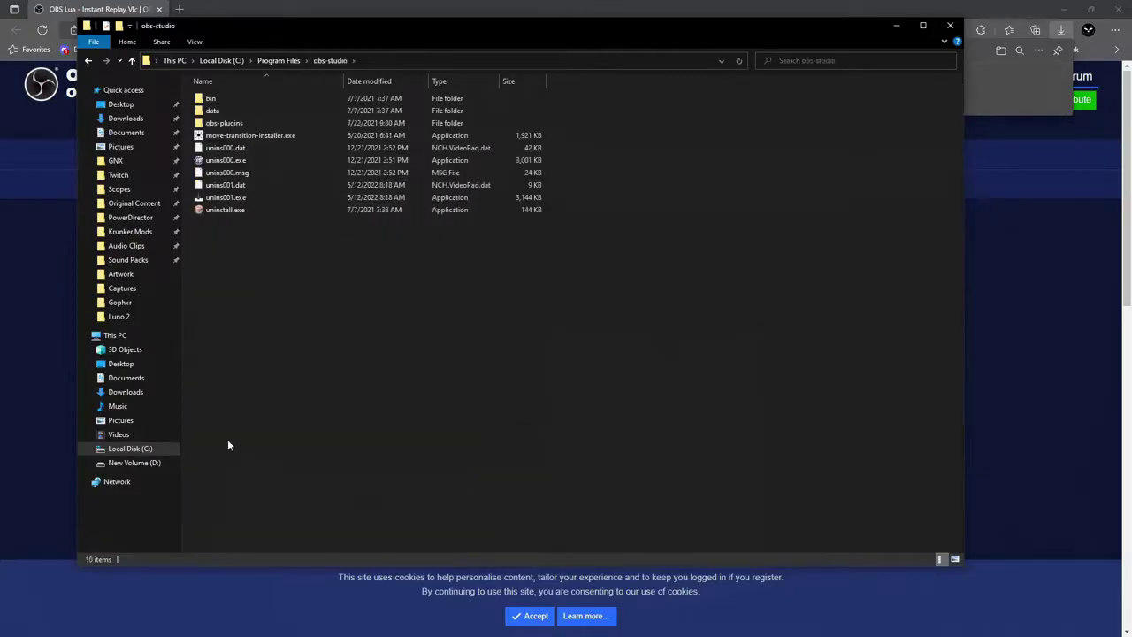
pyautogui.doubleClick(220, 113)
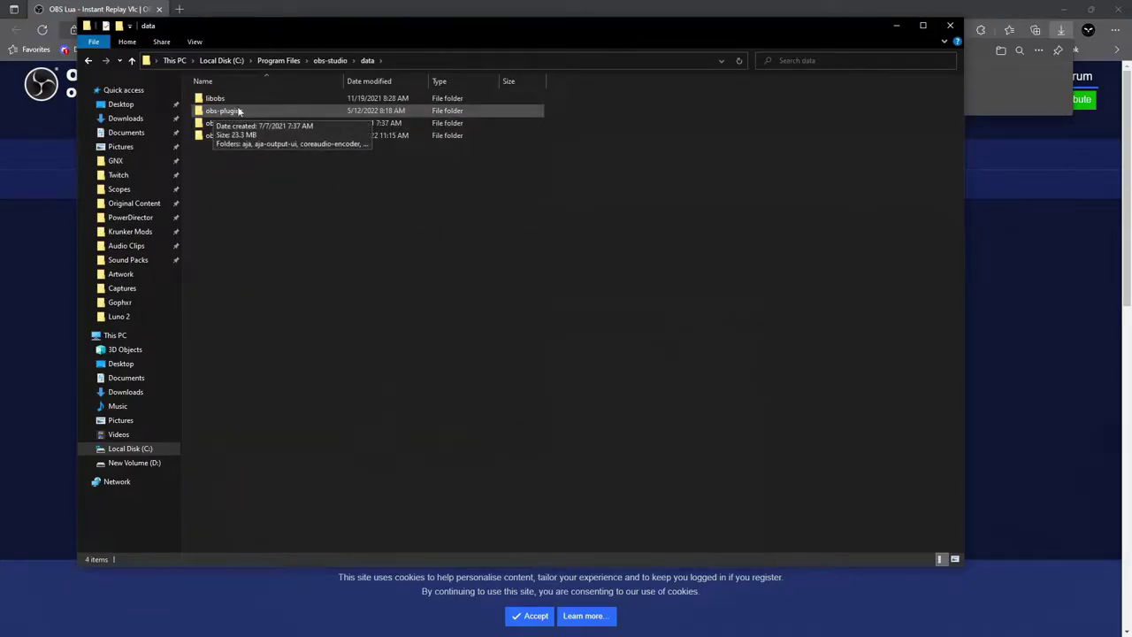
pyautogui.doubleClick(238, 112)
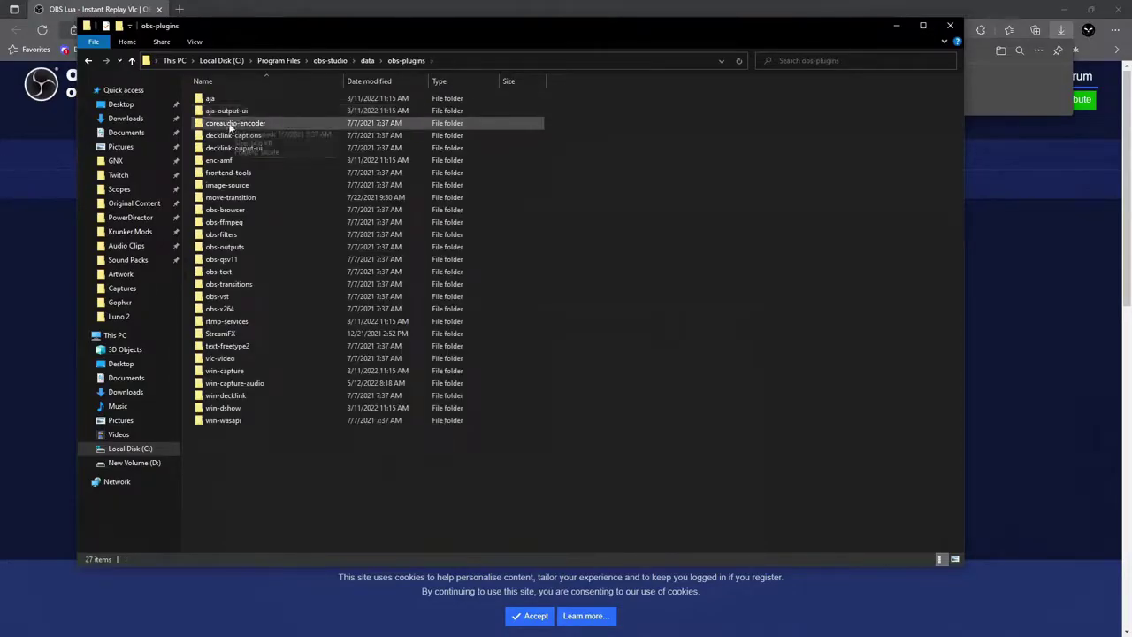
pyautogui.doubleClick(226, 174)
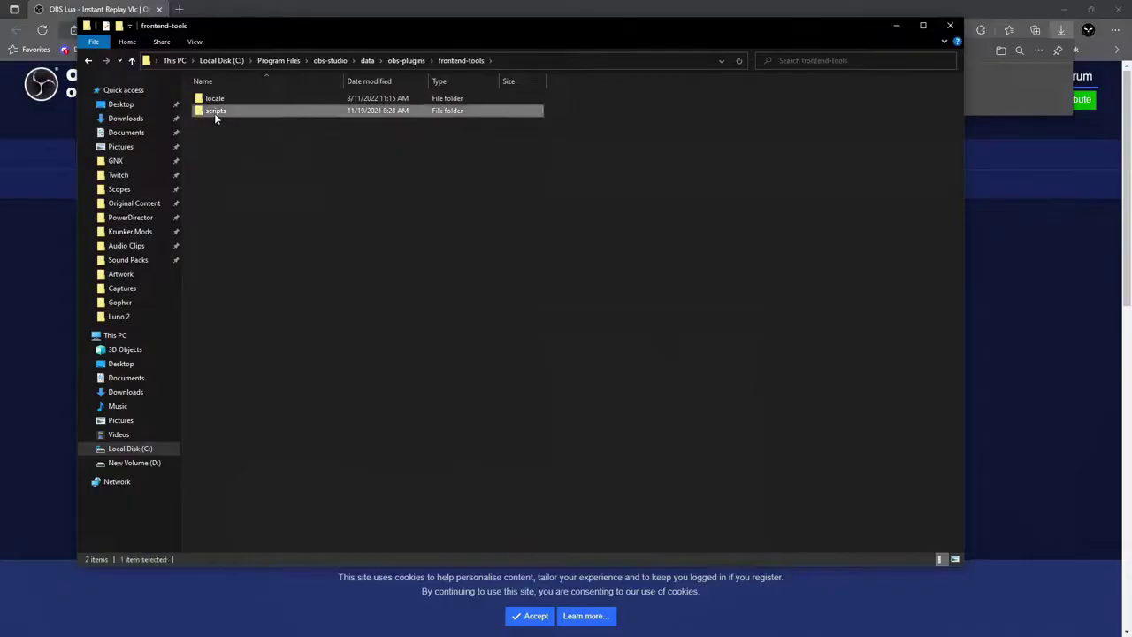
pyautogui.doubleClick(214, 113)
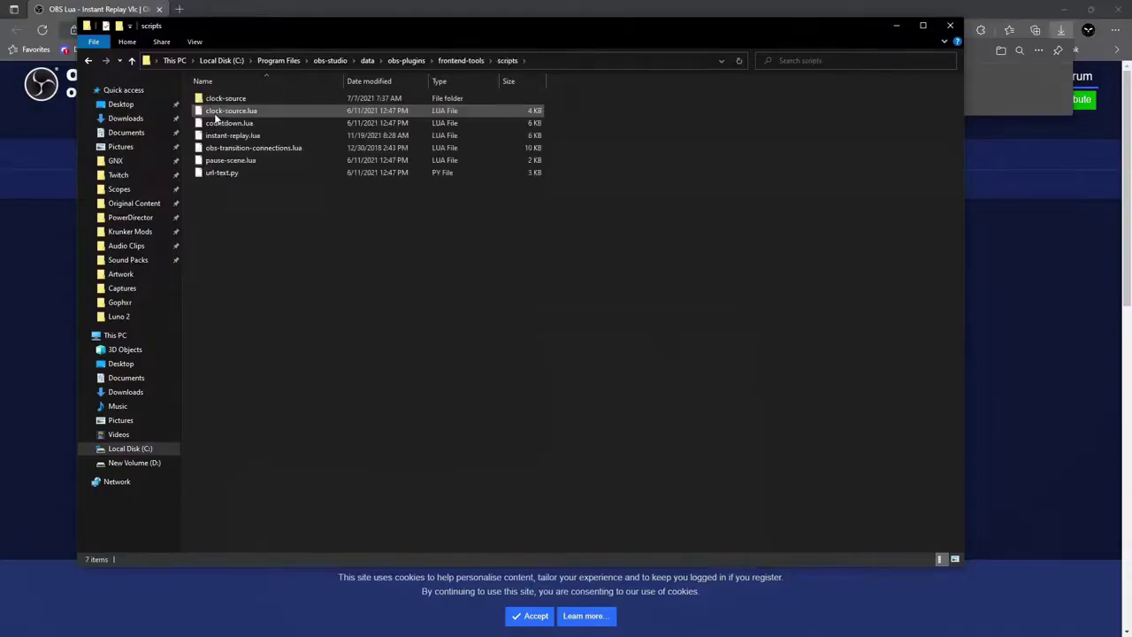
pyautogui.rightClick(293, 246)
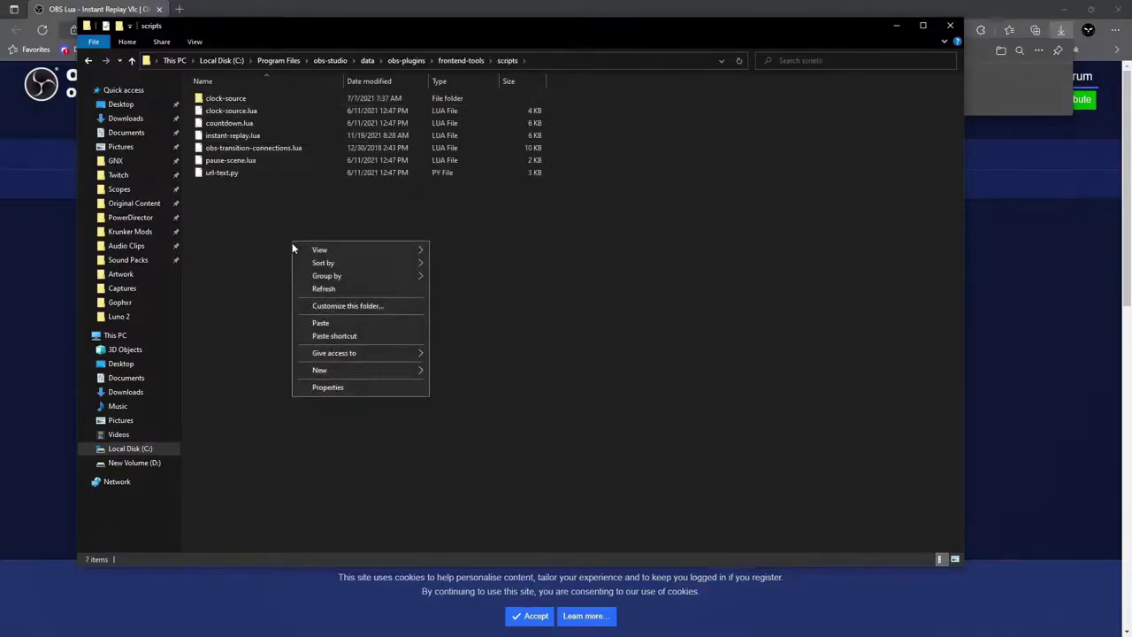
pyautogui.click(321, 322)
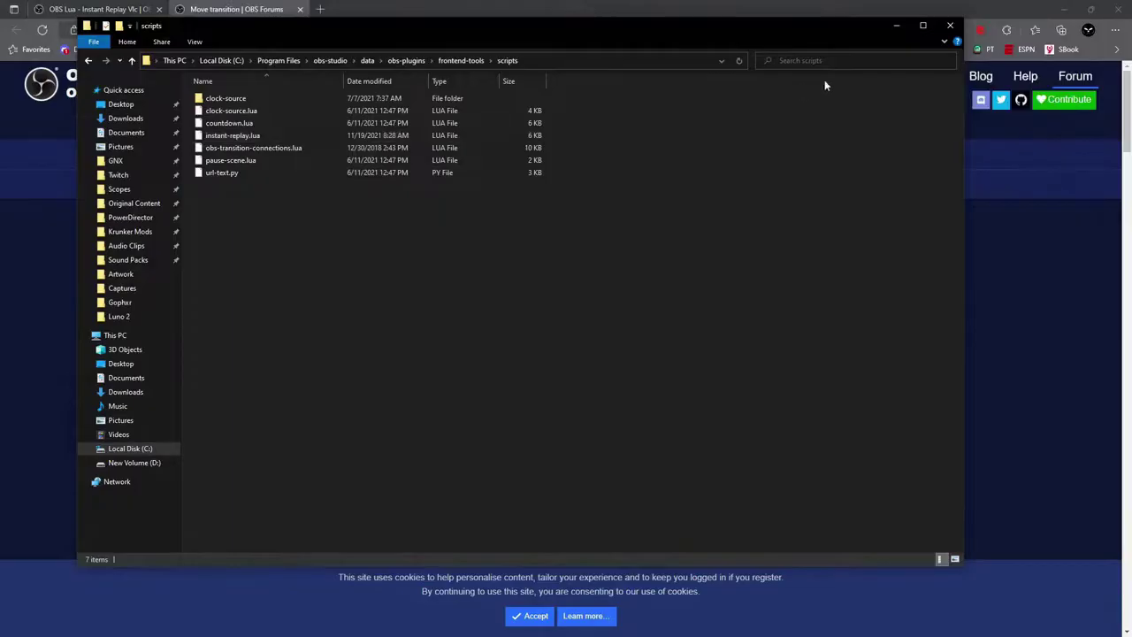
# Download move-transition-2.6.1-windows-installer.zip from the Move transition page and show it in its folder
pyautogui.click(950, 25)
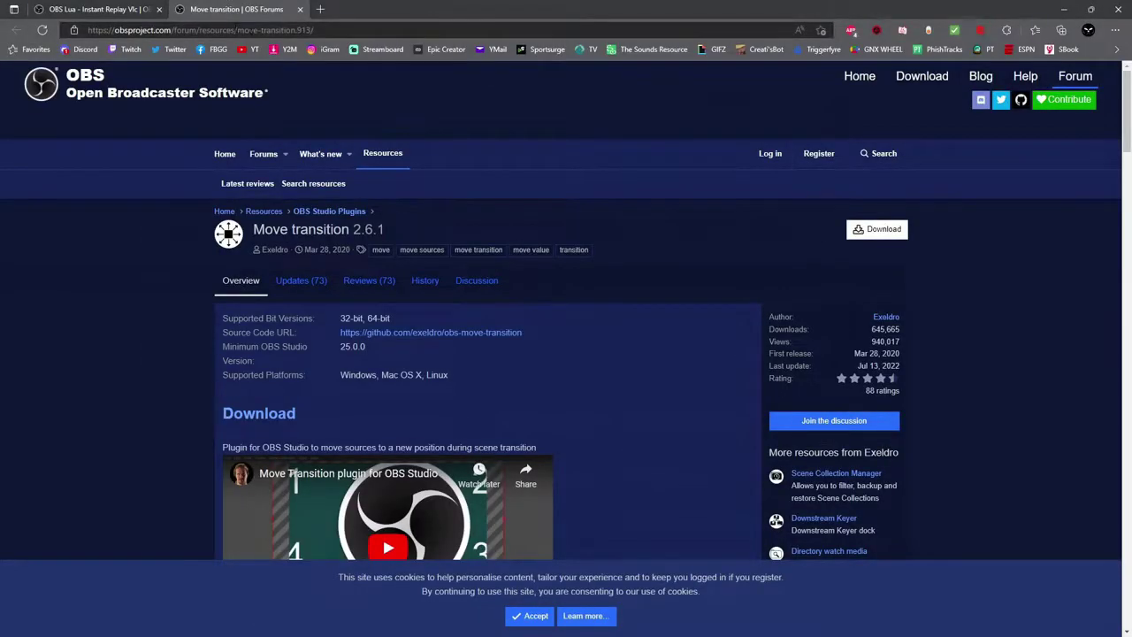
pyautogui.moveTo(359, 35); pyautogui.dragTo(86, 30)
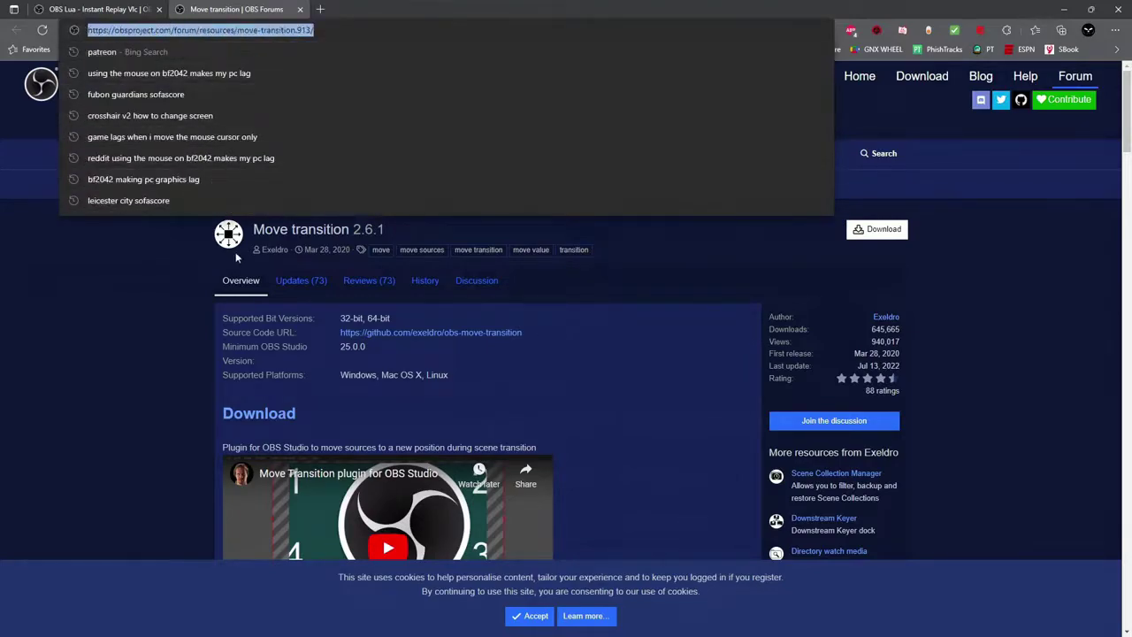
pyautogui.click(170, 285)
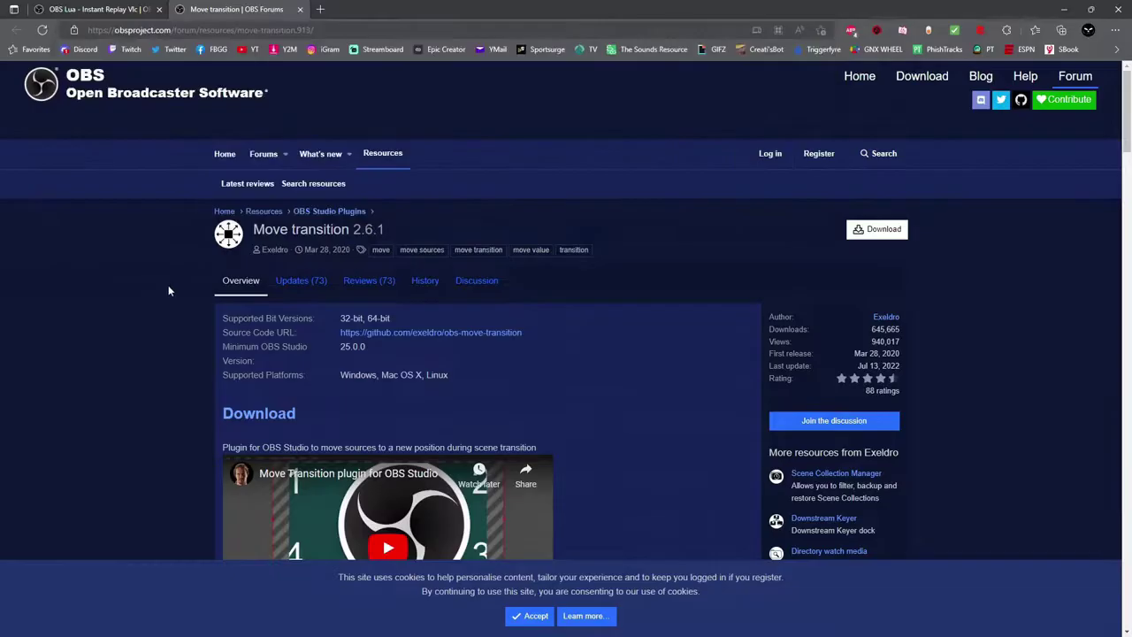
pyautogui.click(884, 234)
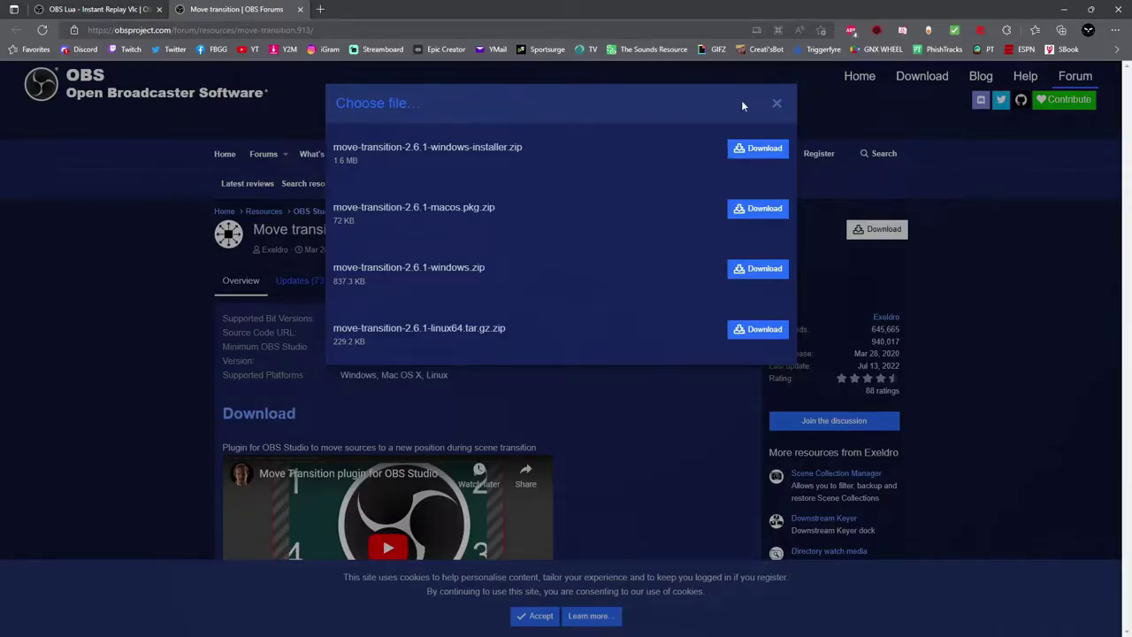
pyautogui.click(758, 147)
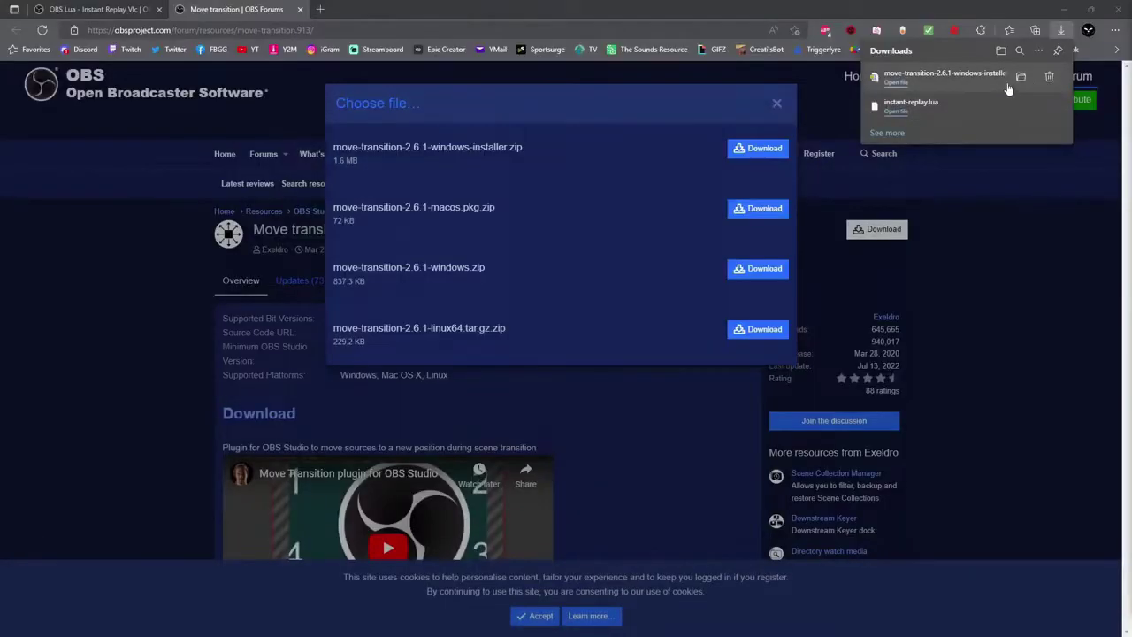
pyautogui.click(1021, 80)
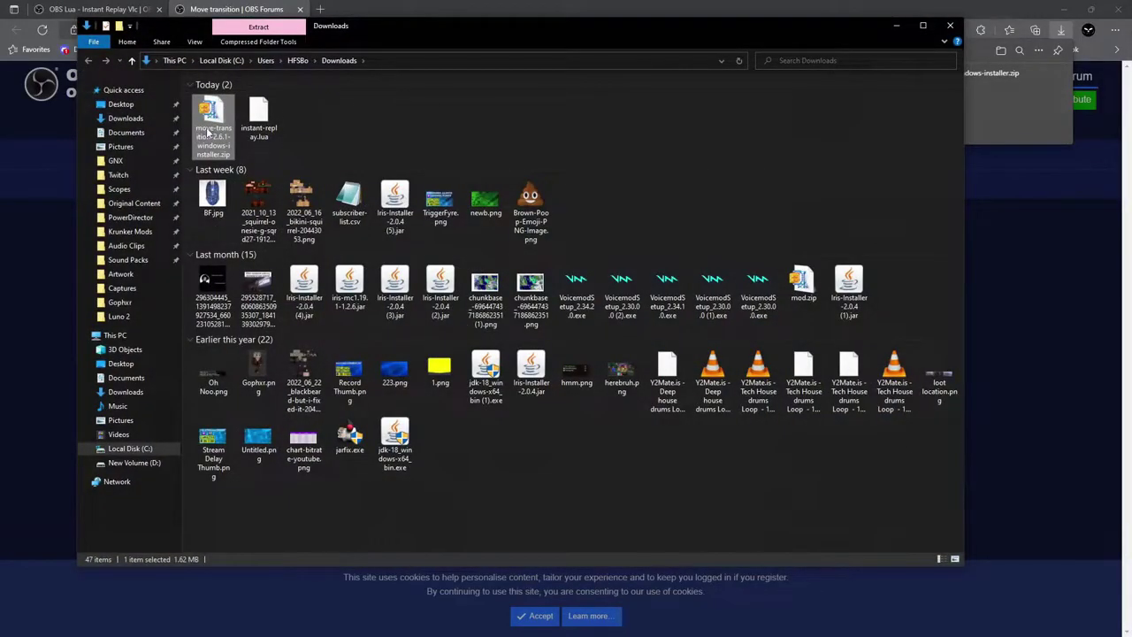
# Copy the move-transition installer zip and open C:\Program Files\obs-studio
pyautogui.rightClick(208, 131)
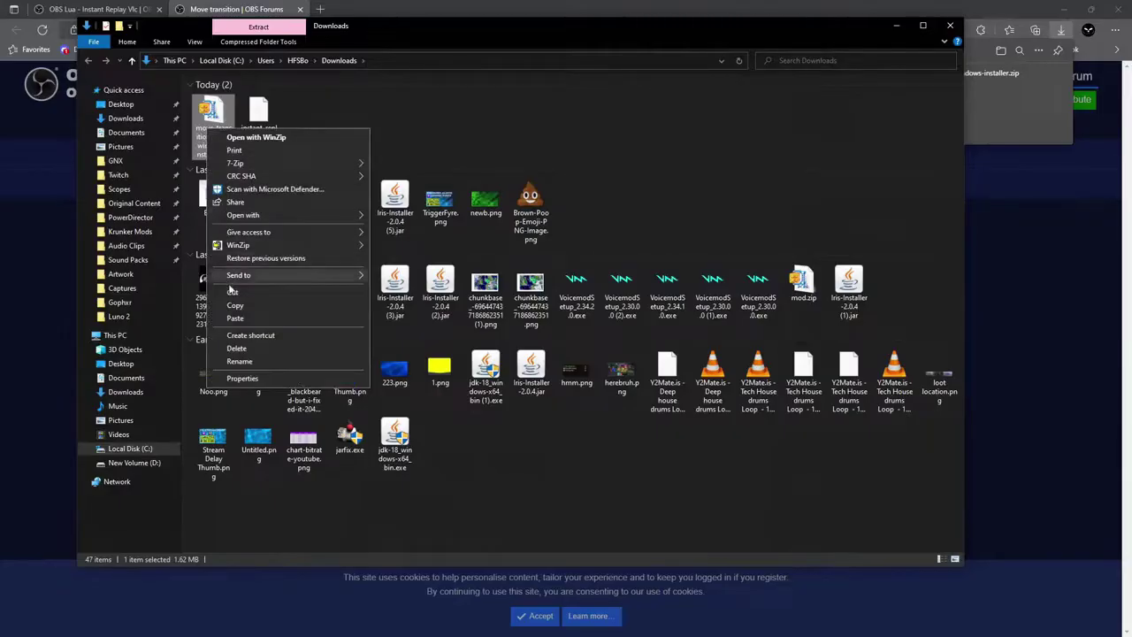
pyautogui.click(237, 306)
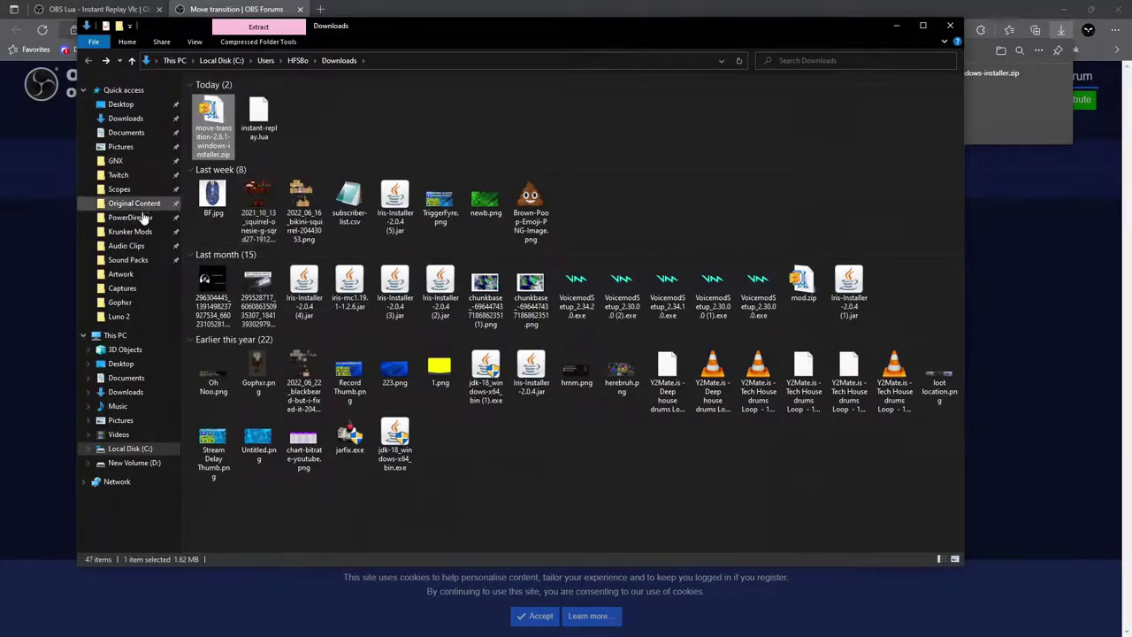
pyautogui.click(128, 449)
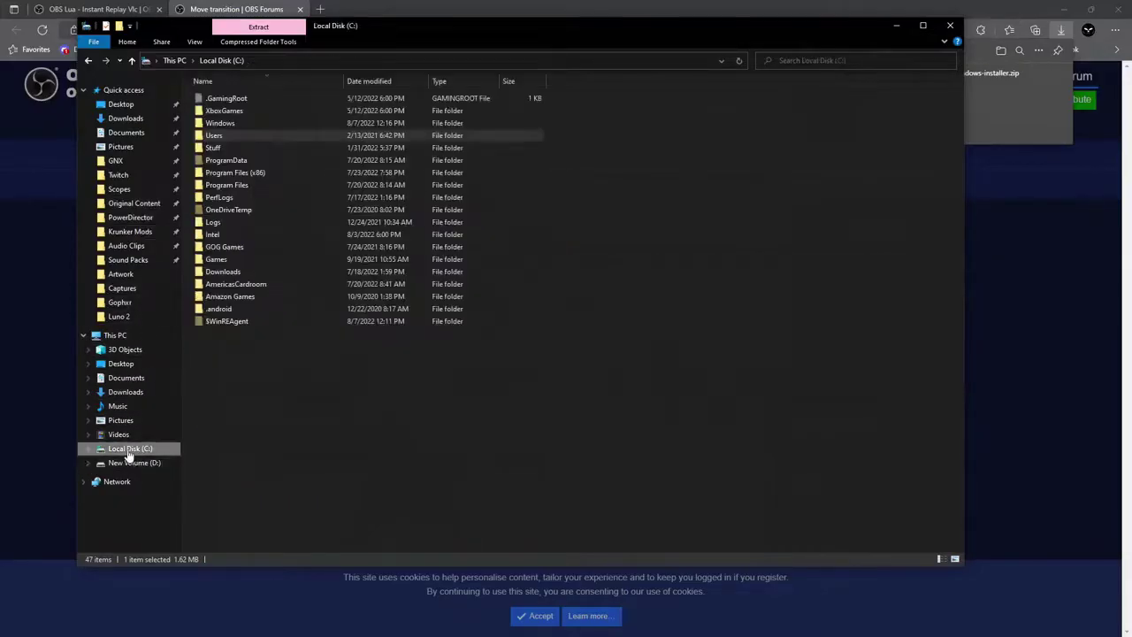
pyautogui.doubleClick(246, 183)
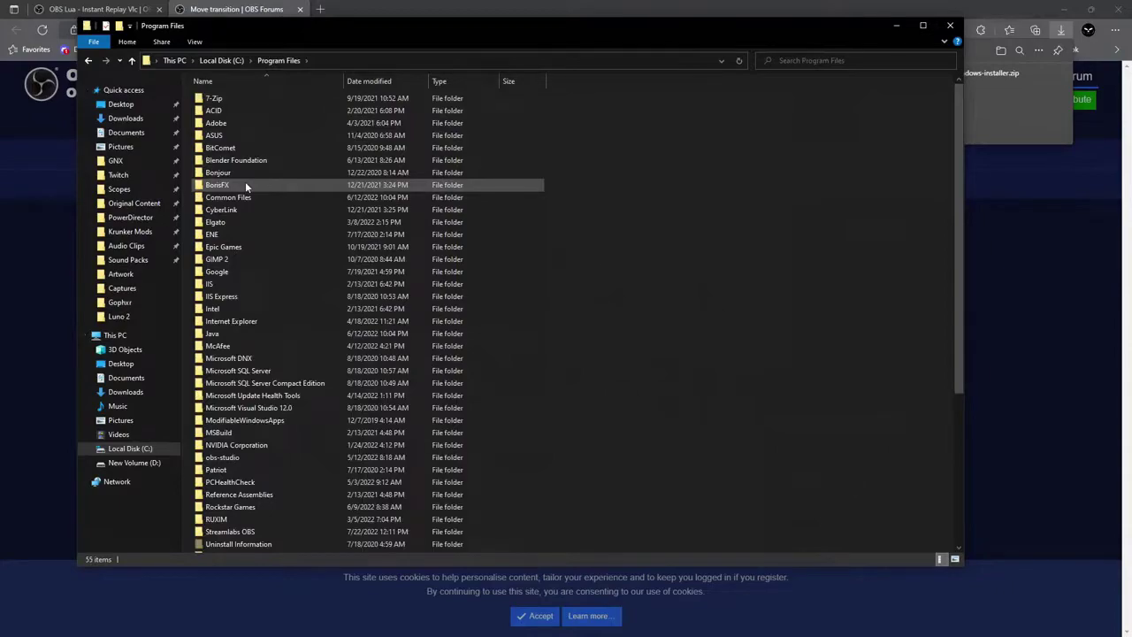
pyautogui.click(225, 459)
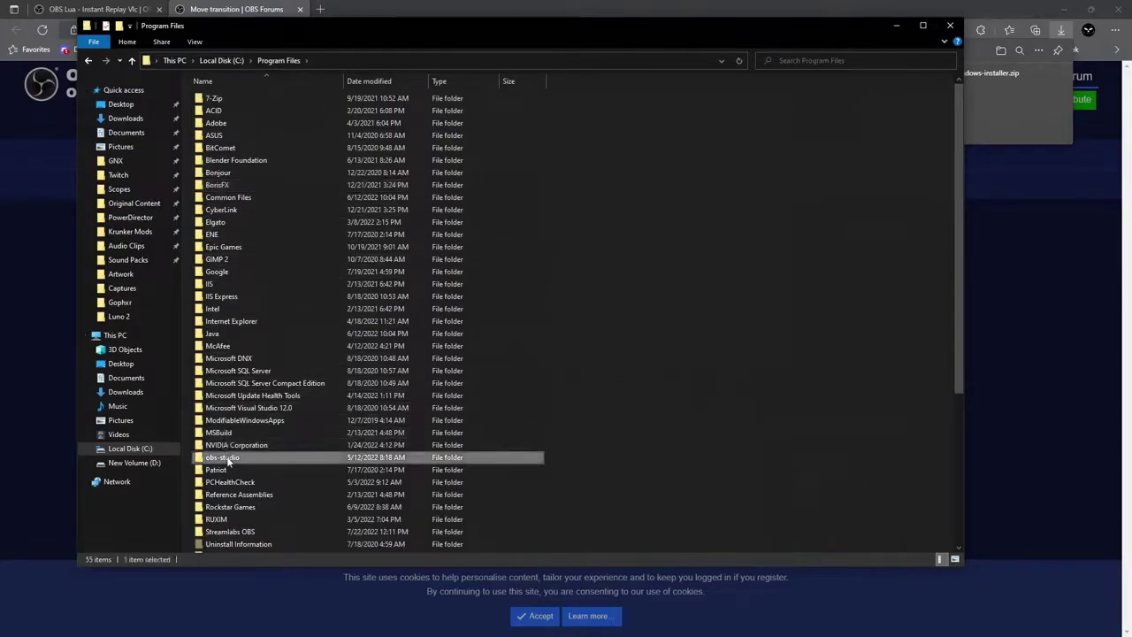
pyautogui.doubleClick(228, 458)
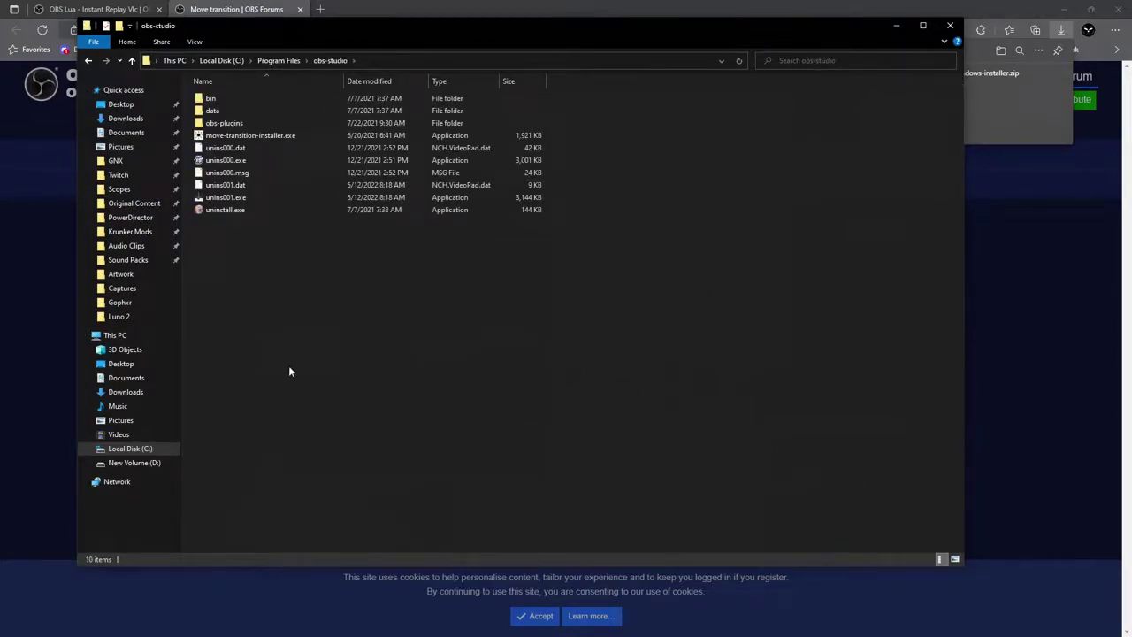
pyautogui.rightClick(291, 282)
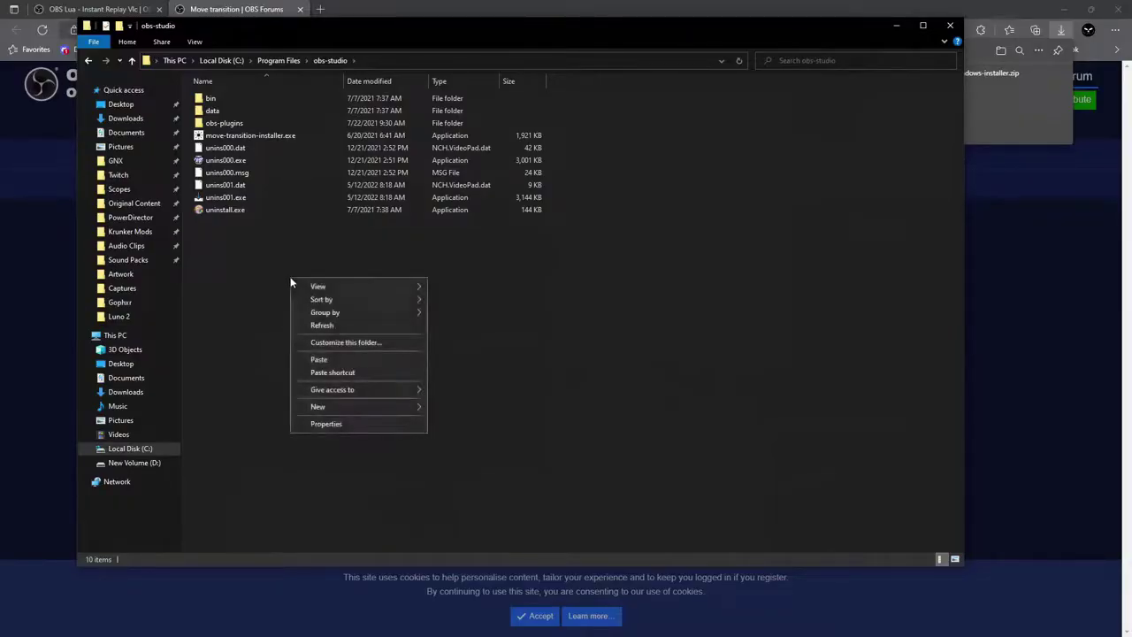
# Paste the zip into obs-studio with admin permission, extract it there, and run move-transition-installer.exe
pyautogui.click(347, 360)
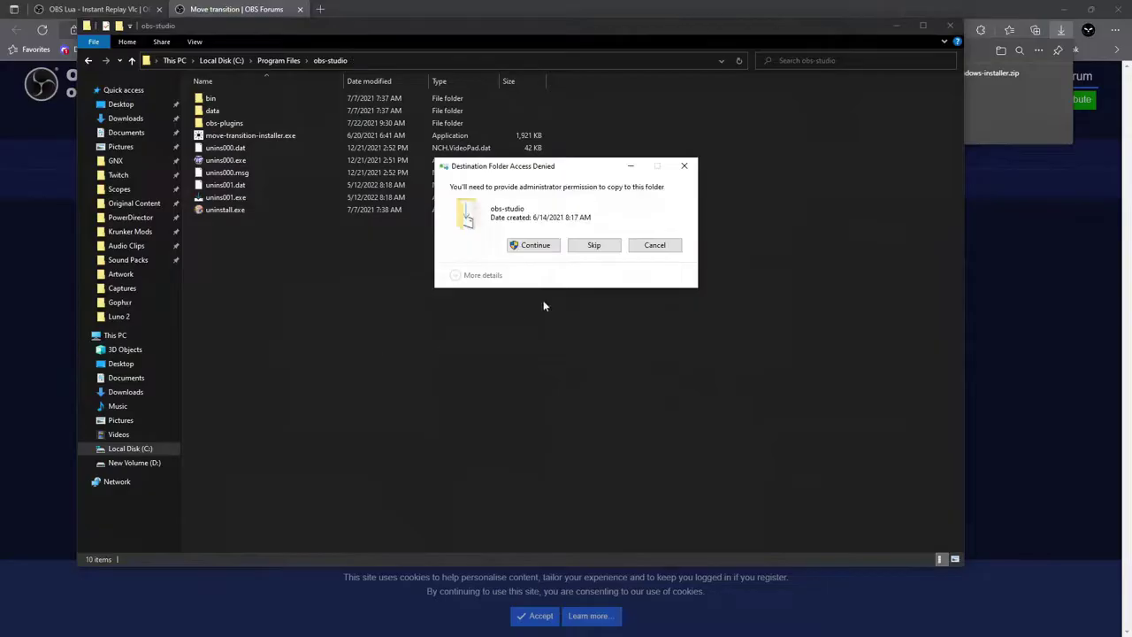
pyautogui.click(535, 245)
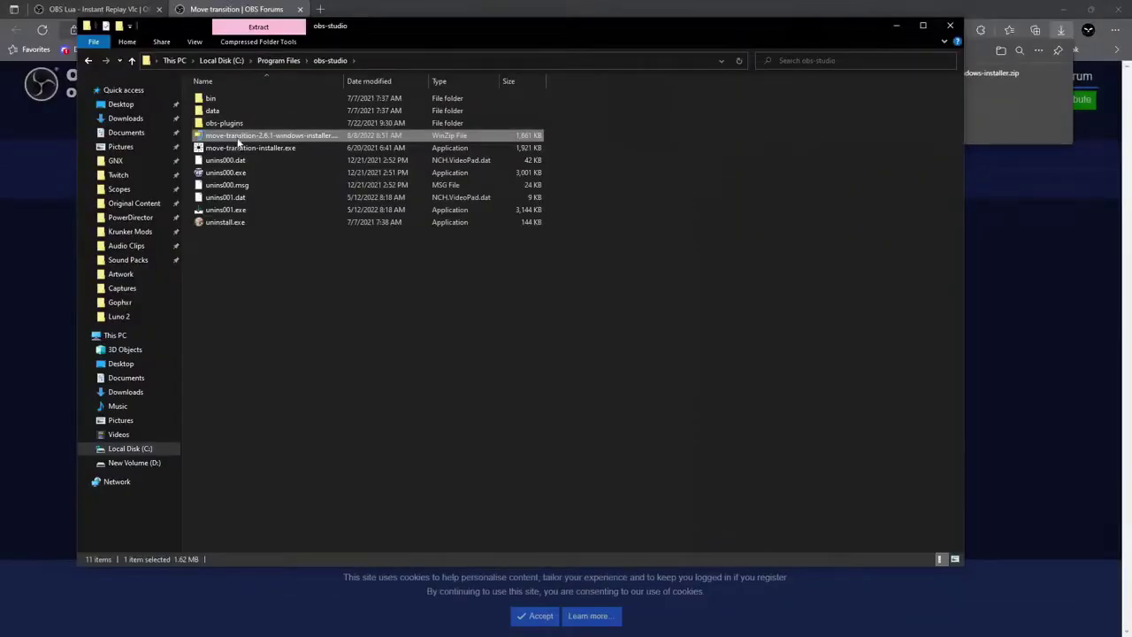
pyautogui.rightClick(238, 141)
pyautogui.moveTo(315, 238)
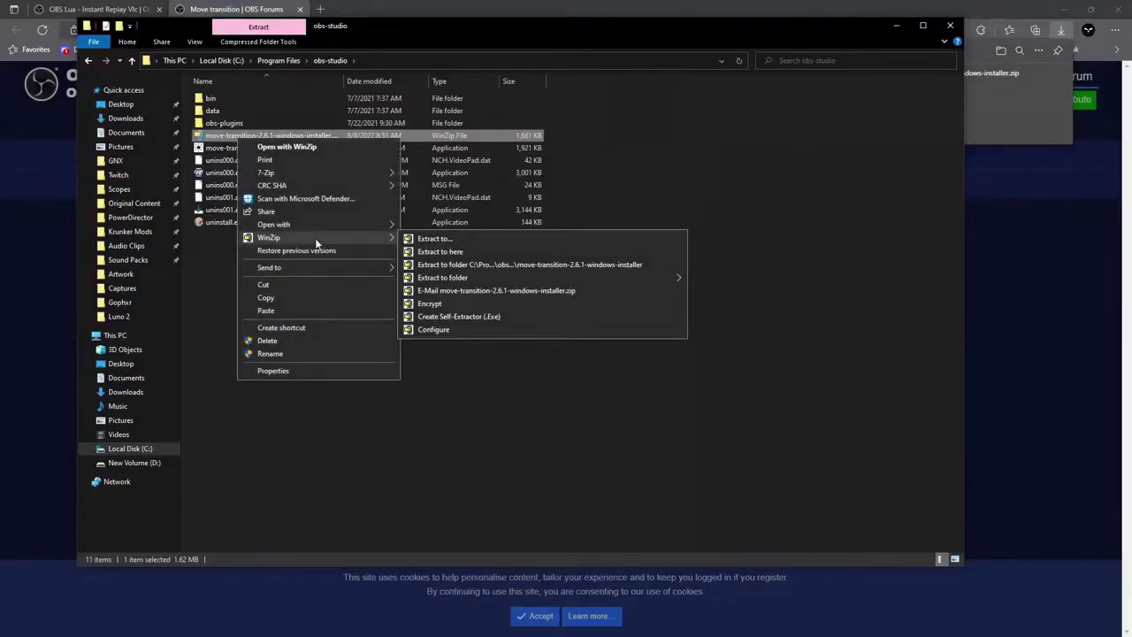
pyautogui.click(433, 252)
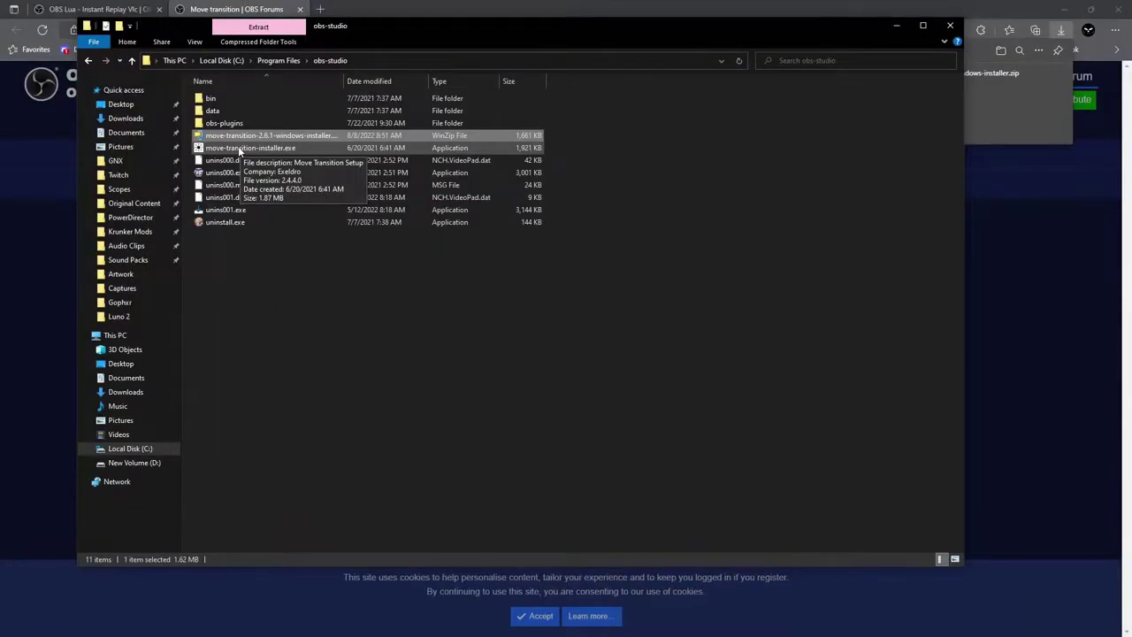
pyautogui.doubleClick(238, 146)
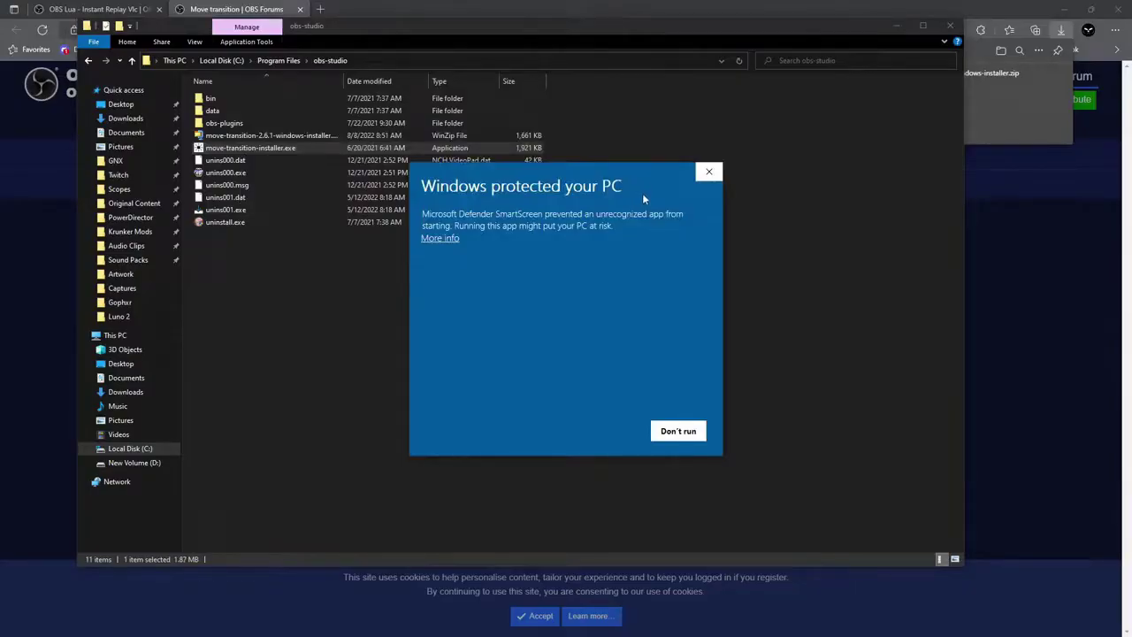
# Bypass the SmartScreen warning, install Move Transition into obs-studio, then close Explorer and the browser
pyautogui.click(454, 238)
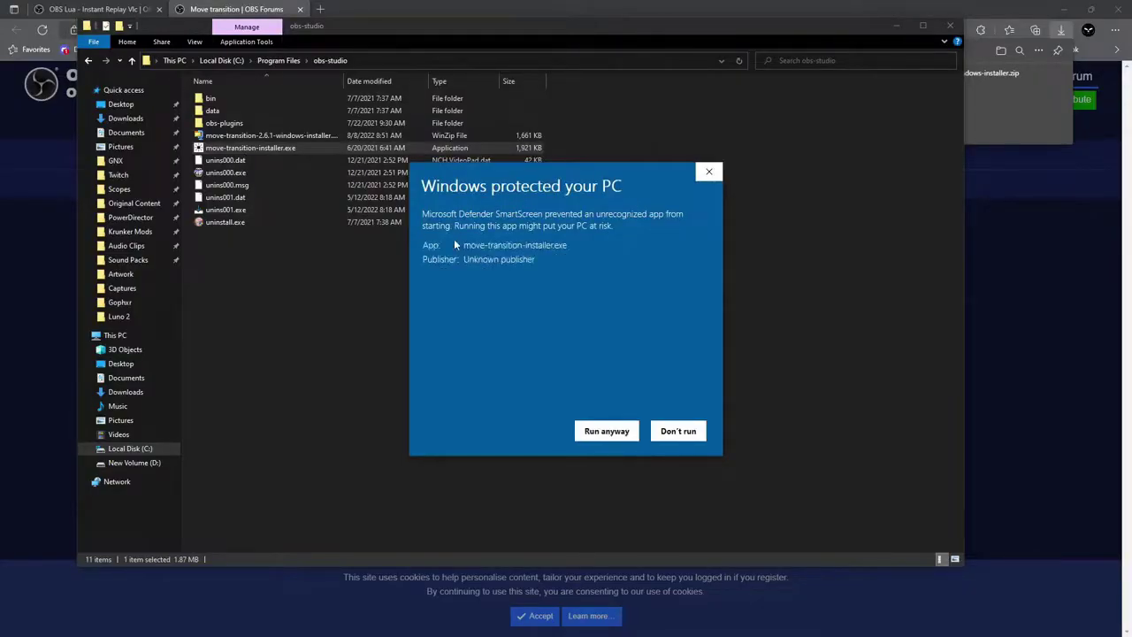
pyautogui.click(594, 436)
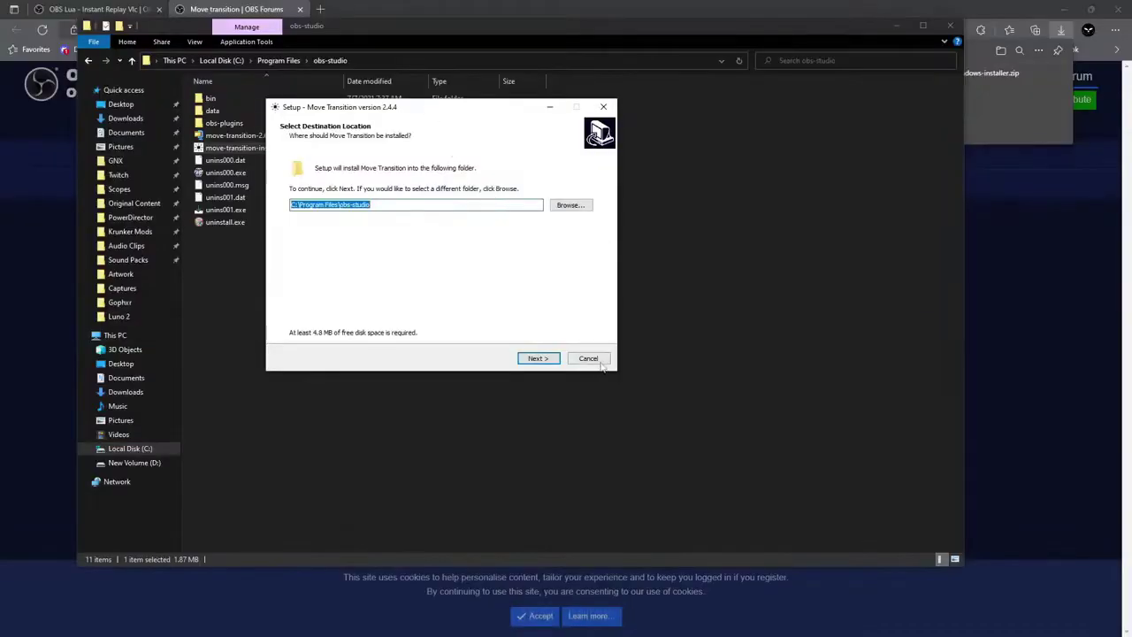
pyautogui.click(539, 358)
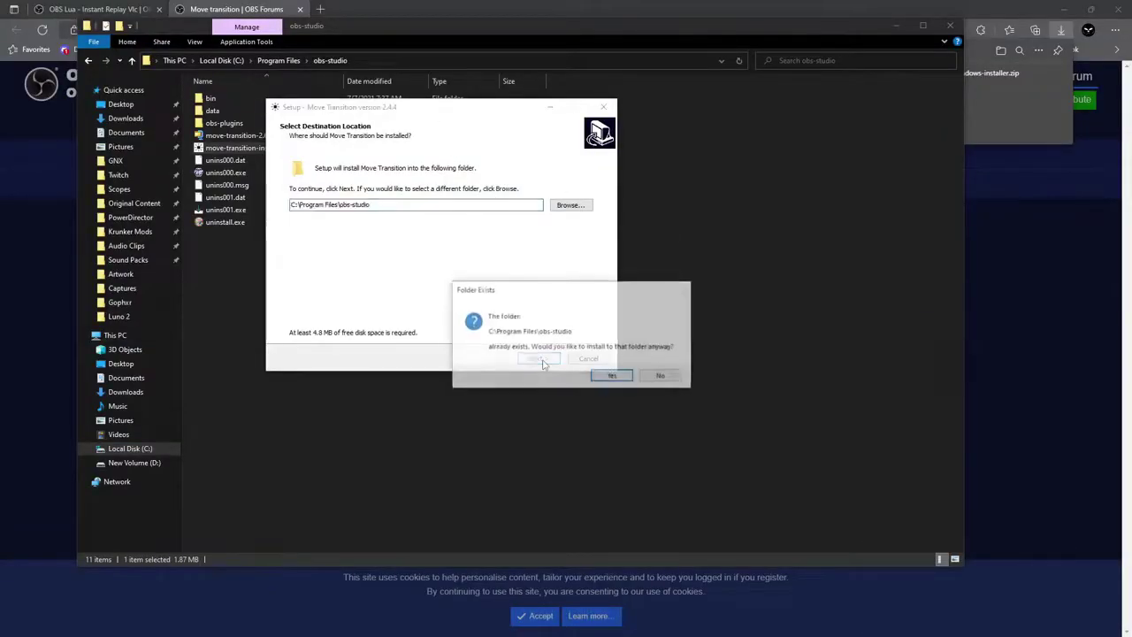
pyautogui.press('Return')
pyautogui.click(543, 358)
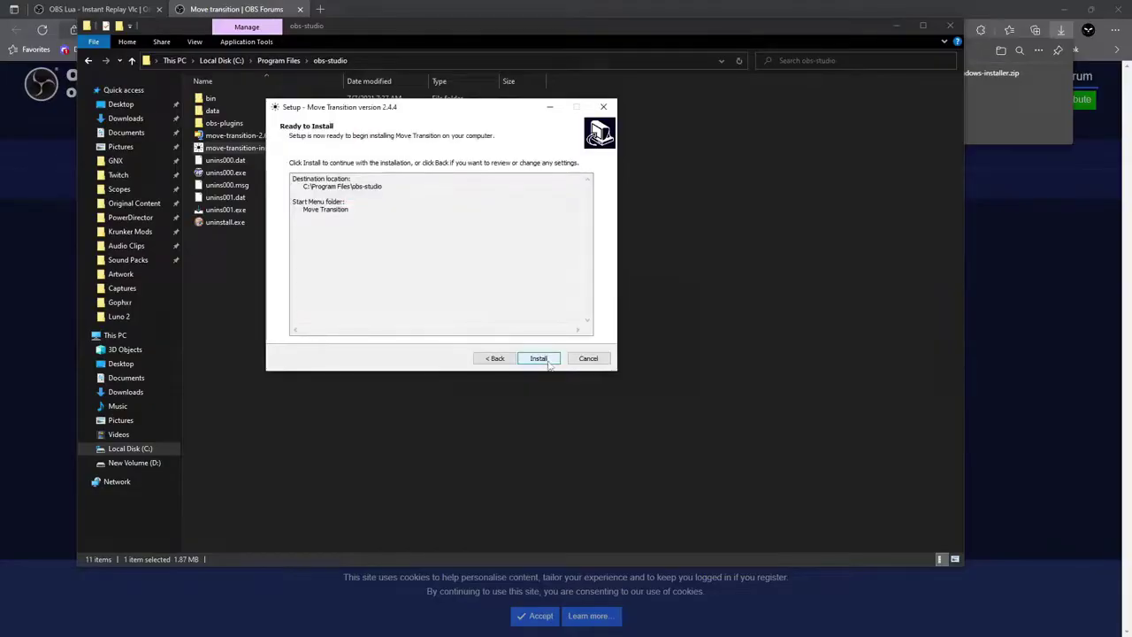
pyautogui.click(548, 363)
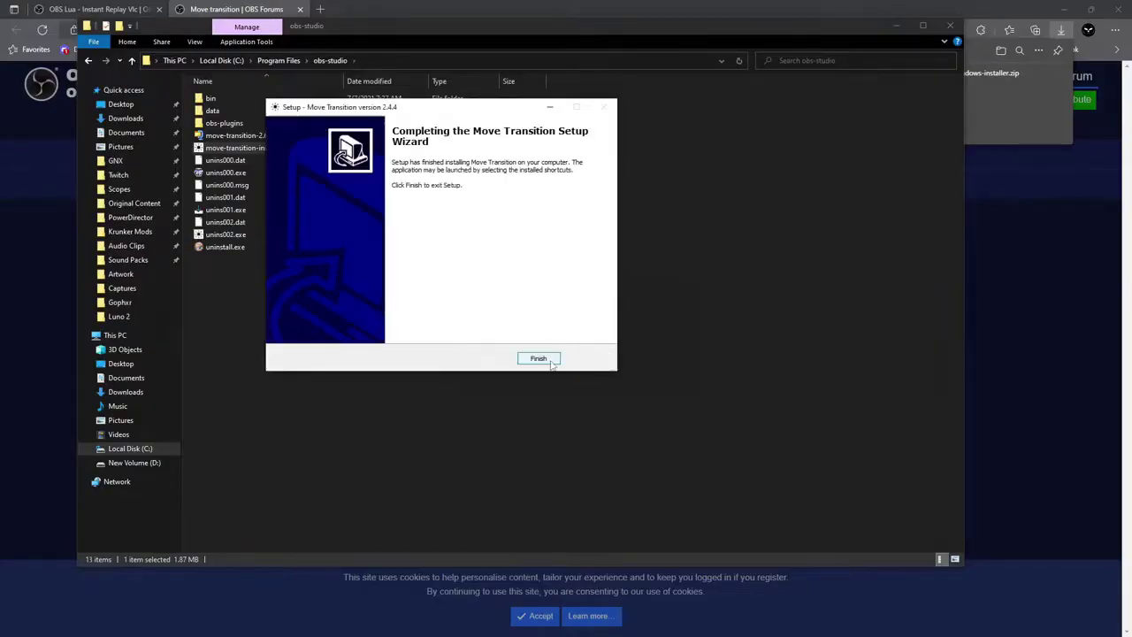
pyautogui.click(550, 360)
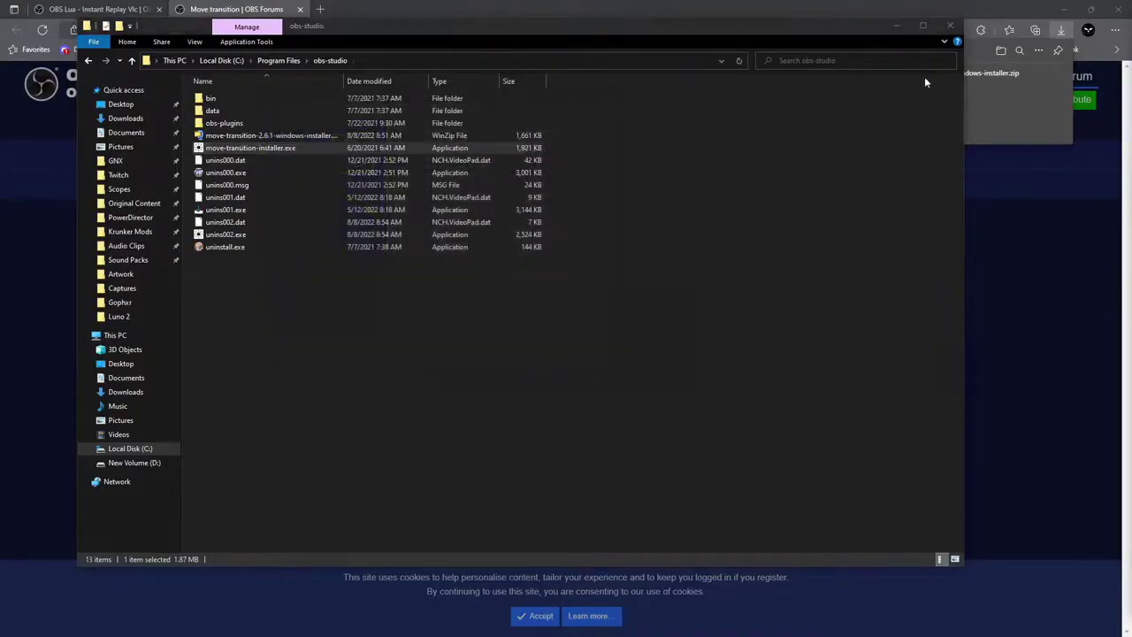
pyautogui.click(950, 25)
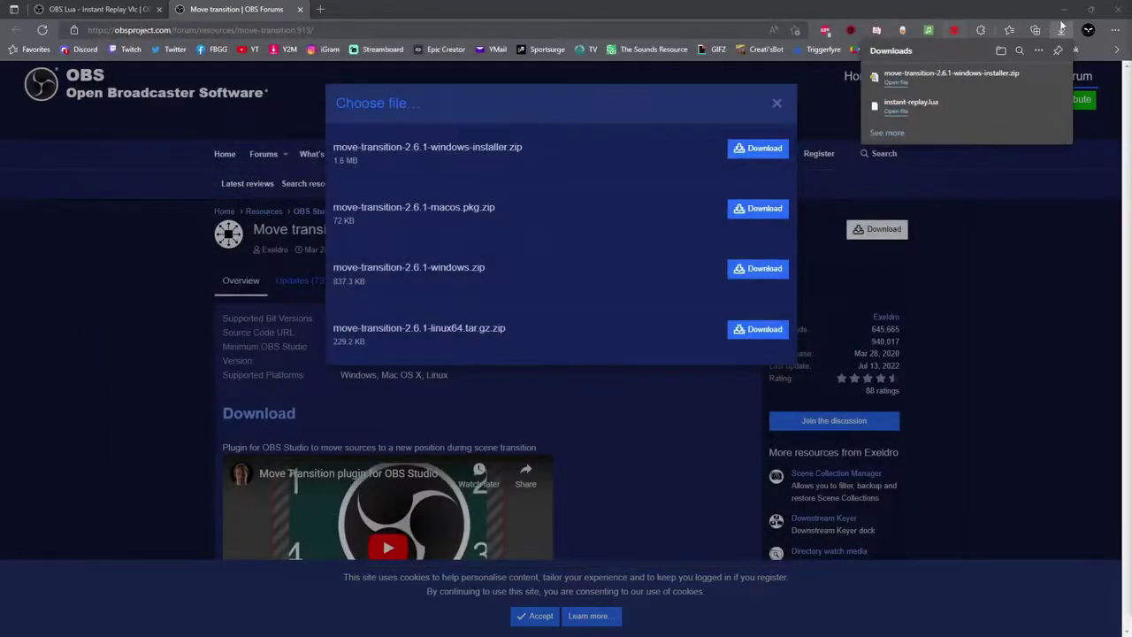
pyautogui.click(1119, 9)
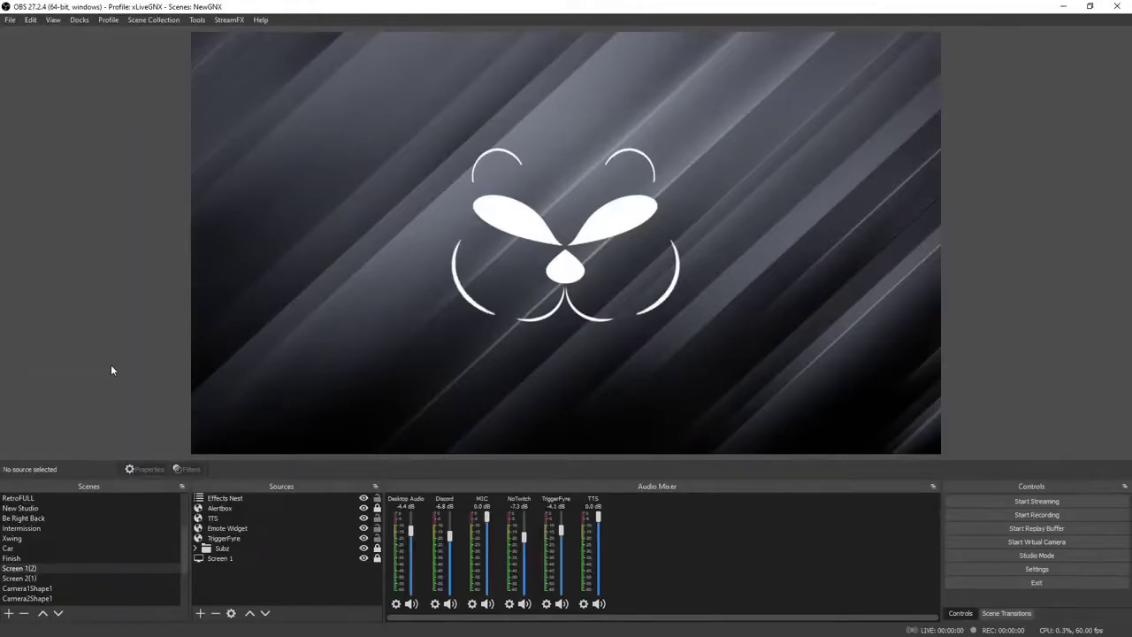
# Add a new scene named 'Instant Replay Scene'
pyautogui.click(8, 613)
pyautogui.write('Instant Re')
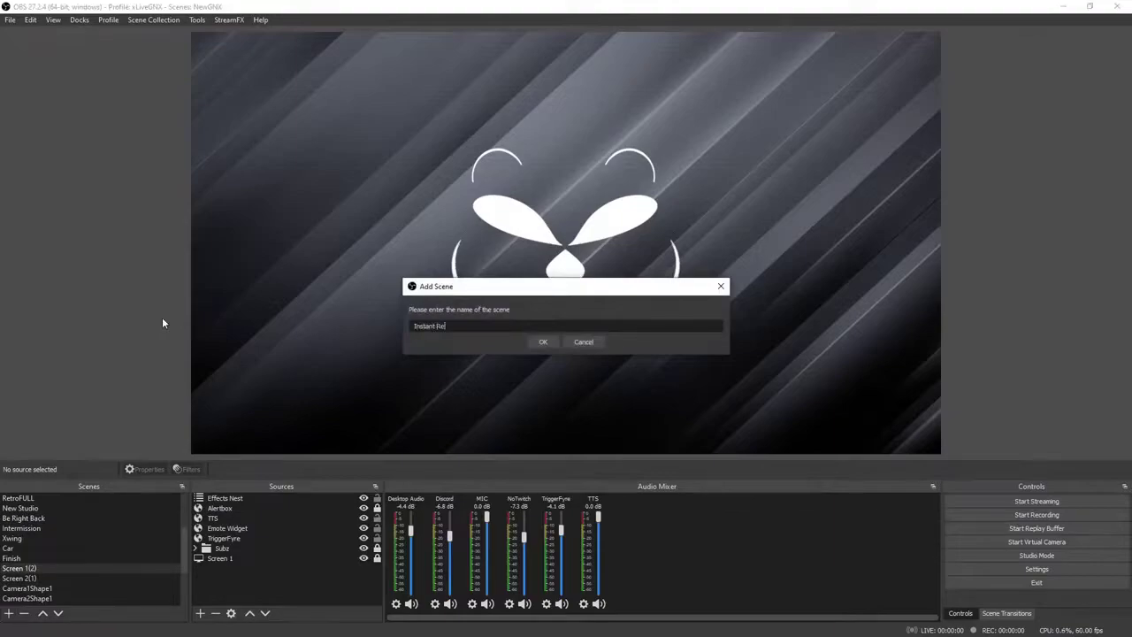
pyautogui.write('play Scene')
pyautogui.click(544, 342)
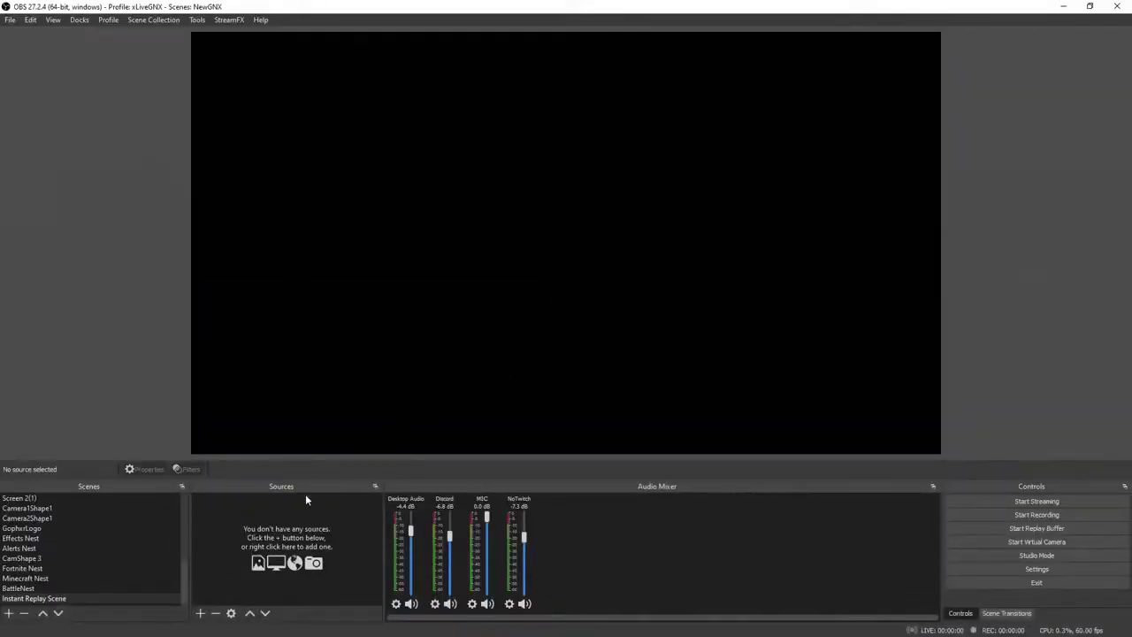
# Add a media source named 'Instant Replay Source' with Loop enabled
pyautogui.click(201, 613)
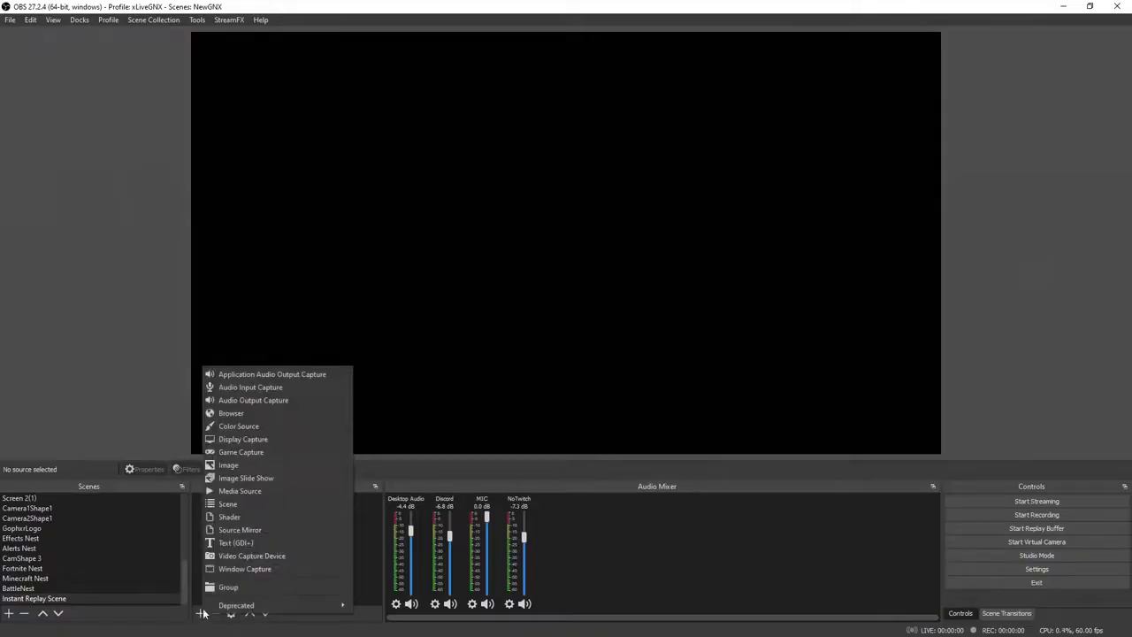
pyautogui.click(245, 491)
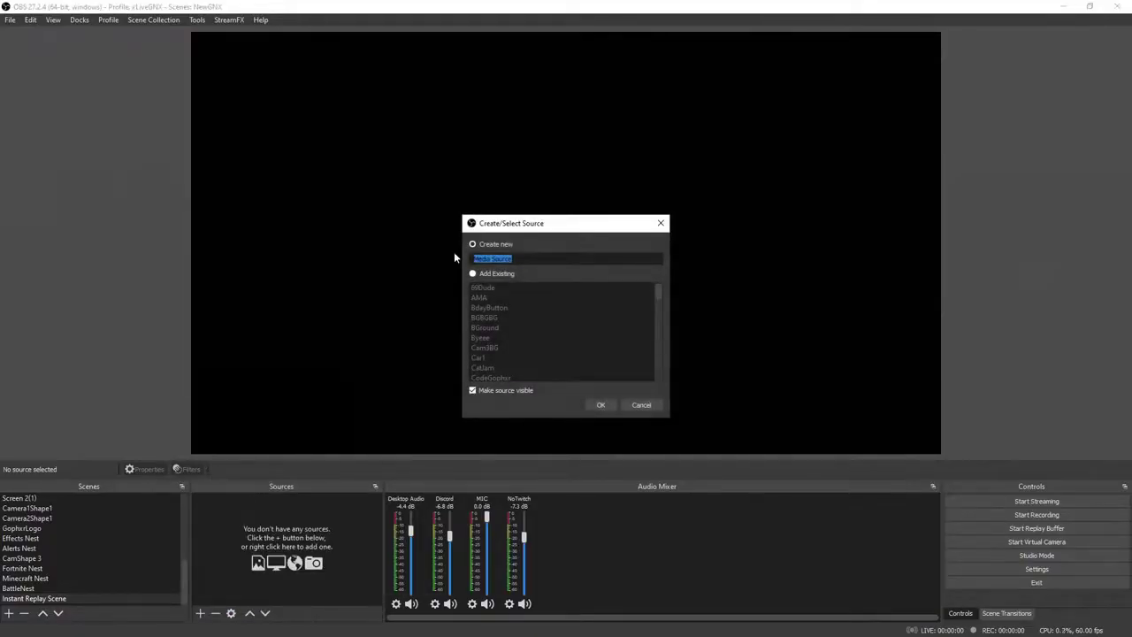
pyautogui.write('Instant Replay Source')
pyautogui.click(602, 404)
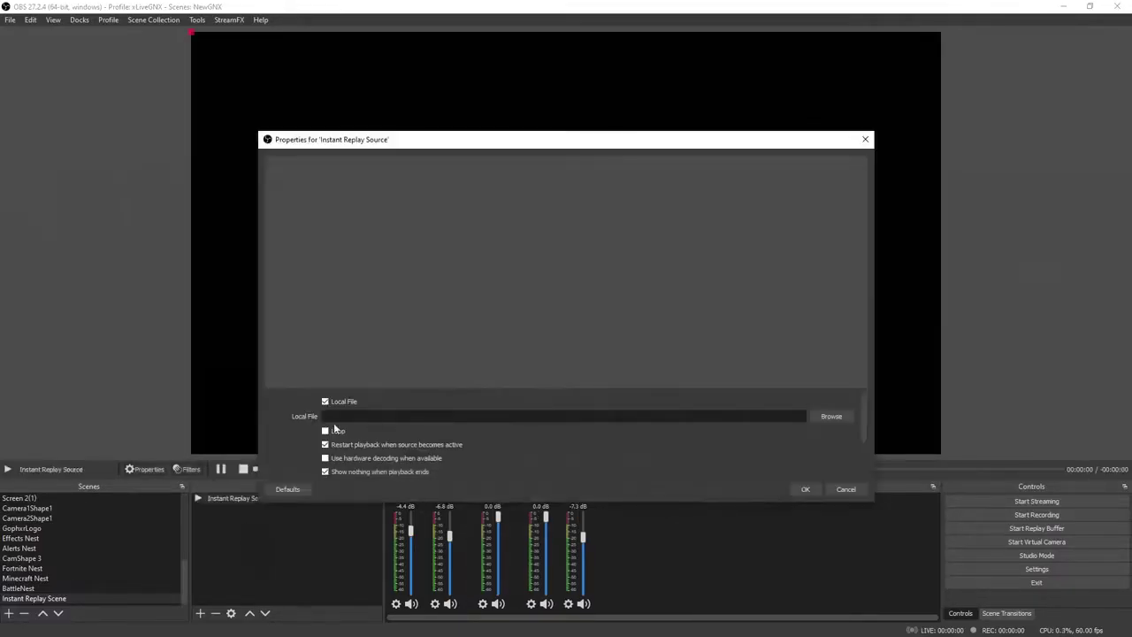
pyautogui.scroll(-2, 357, 428)
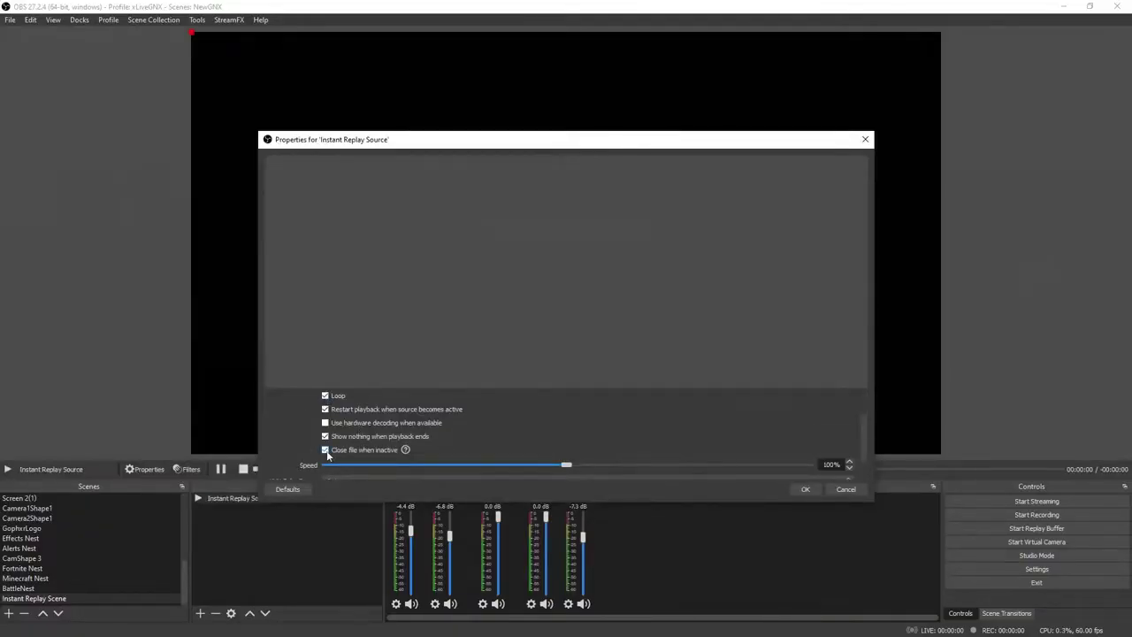
pyautogui.click(326, 422)
pyautogui.click(805, 489)
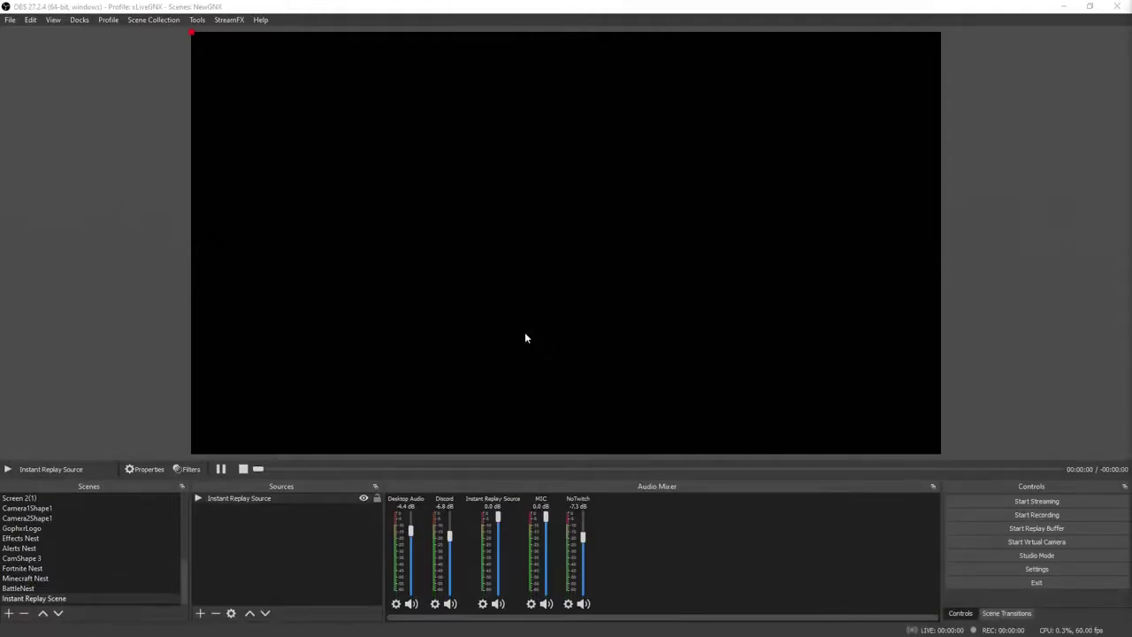
# Load instant-replay.lua in Tools > Scripts and set its Media Source to Instant Replay Source
pyautogui.click(197, 20)
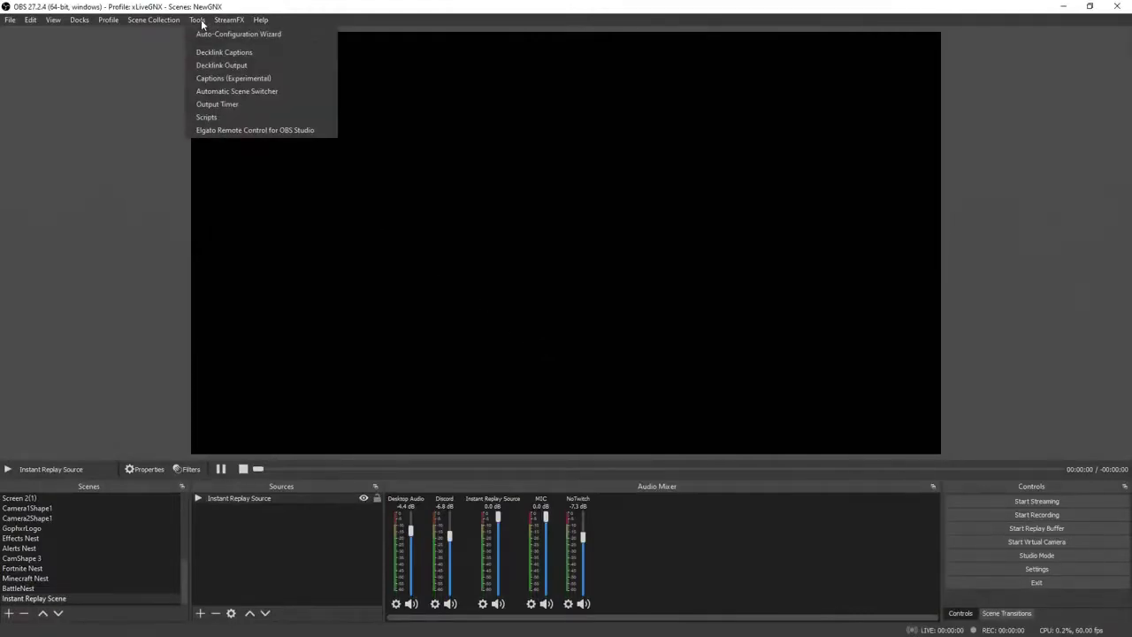
pyautogui.click(209, 117)
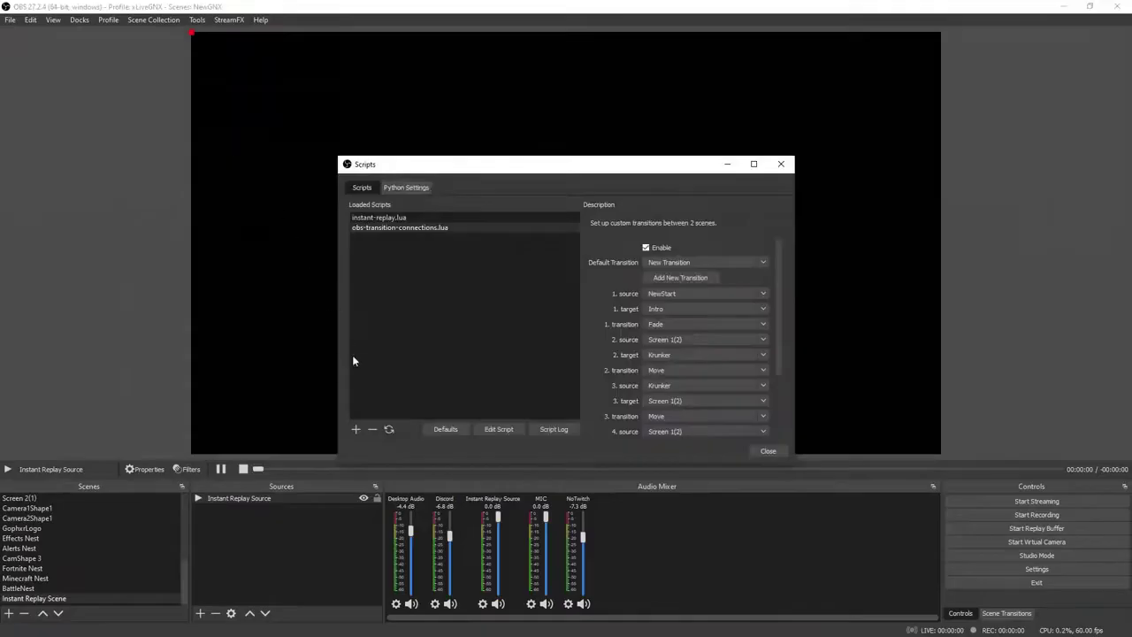
pyautogui.click(355, 430)
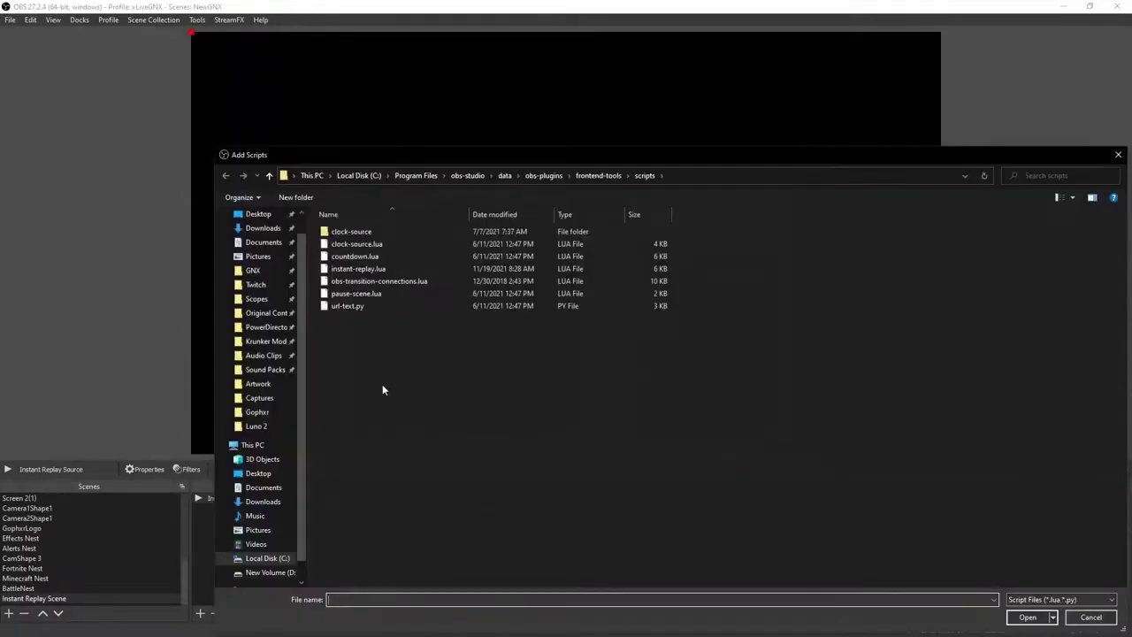
pyautogui.click(379, 273)
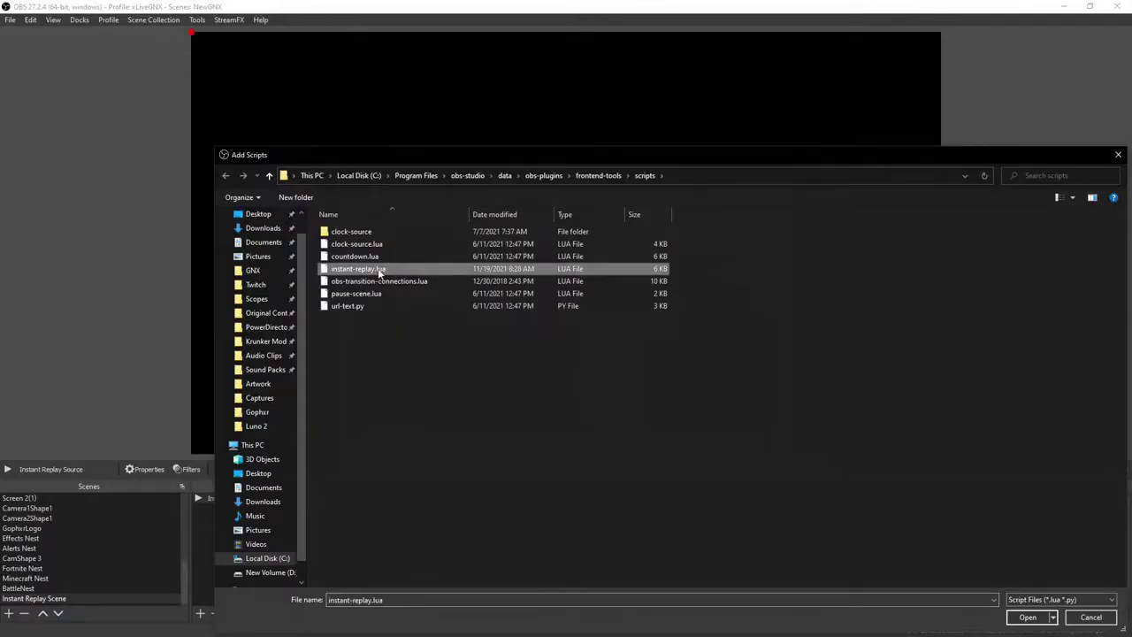
pyautogui.click(1029, 619)
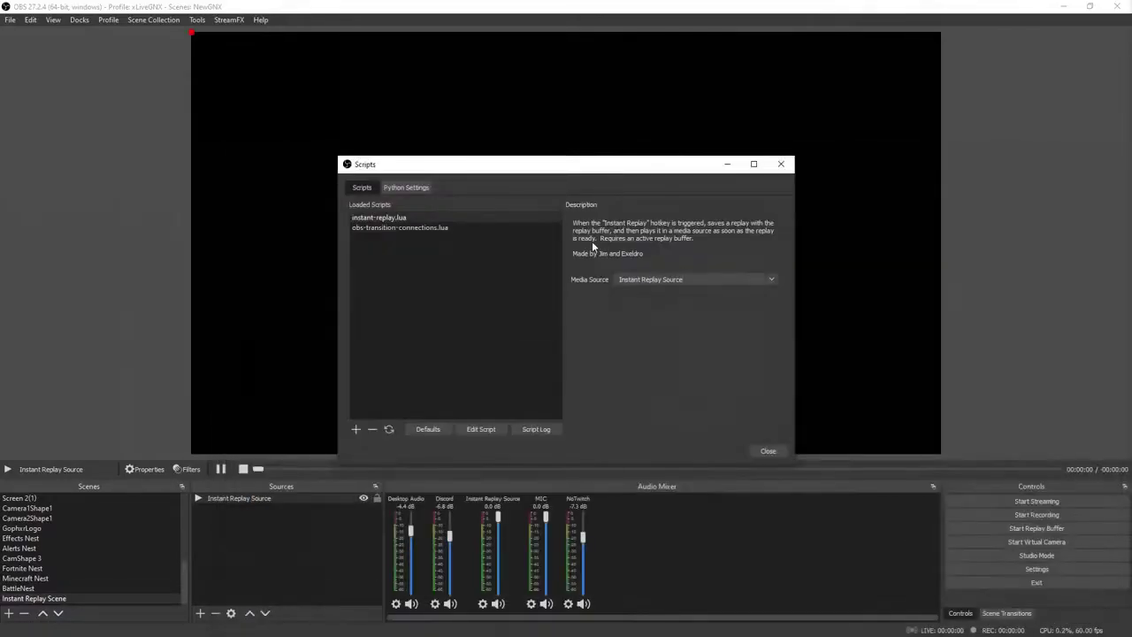
pyautogui.click(417, 220)
pyautogui.click(773, 280)
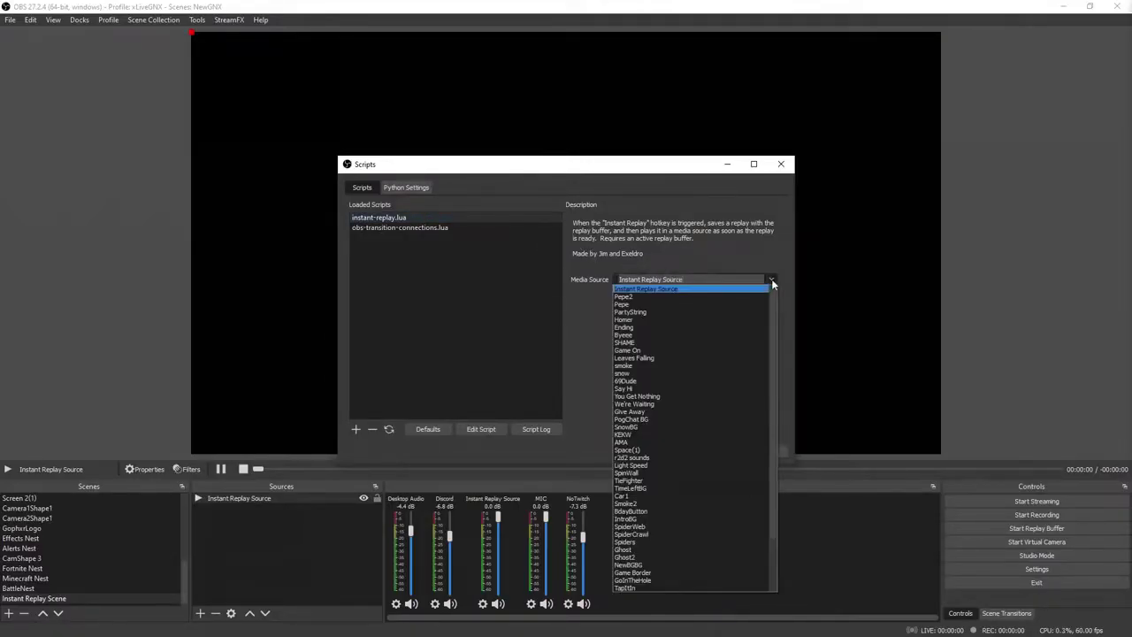
pyautogui.click(668, 288)
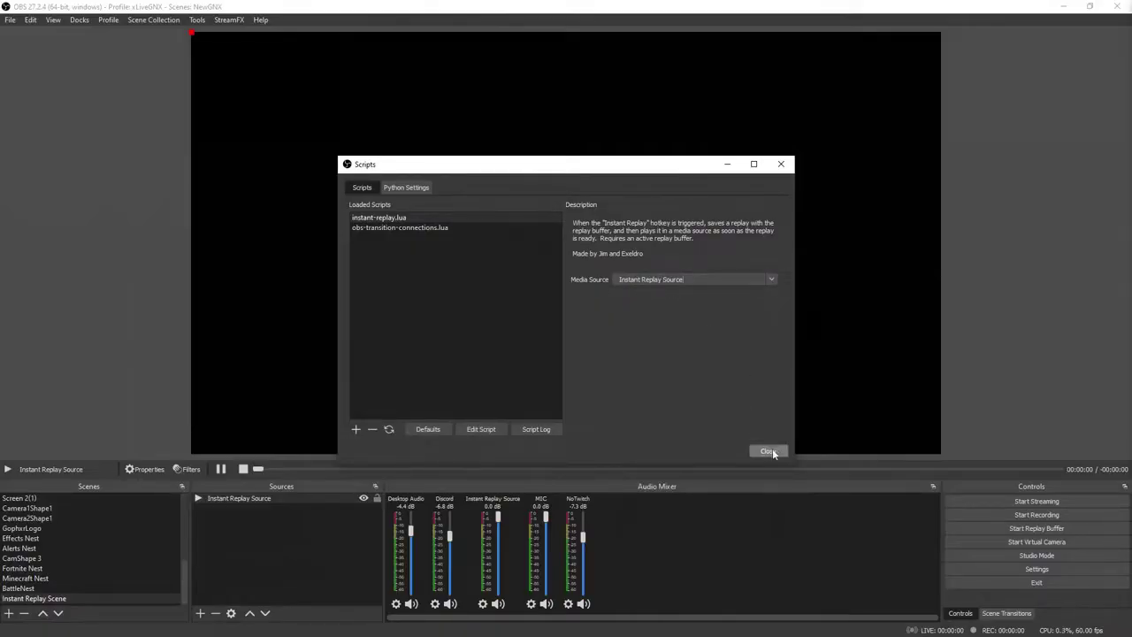
pyautogui.click(768, 451)
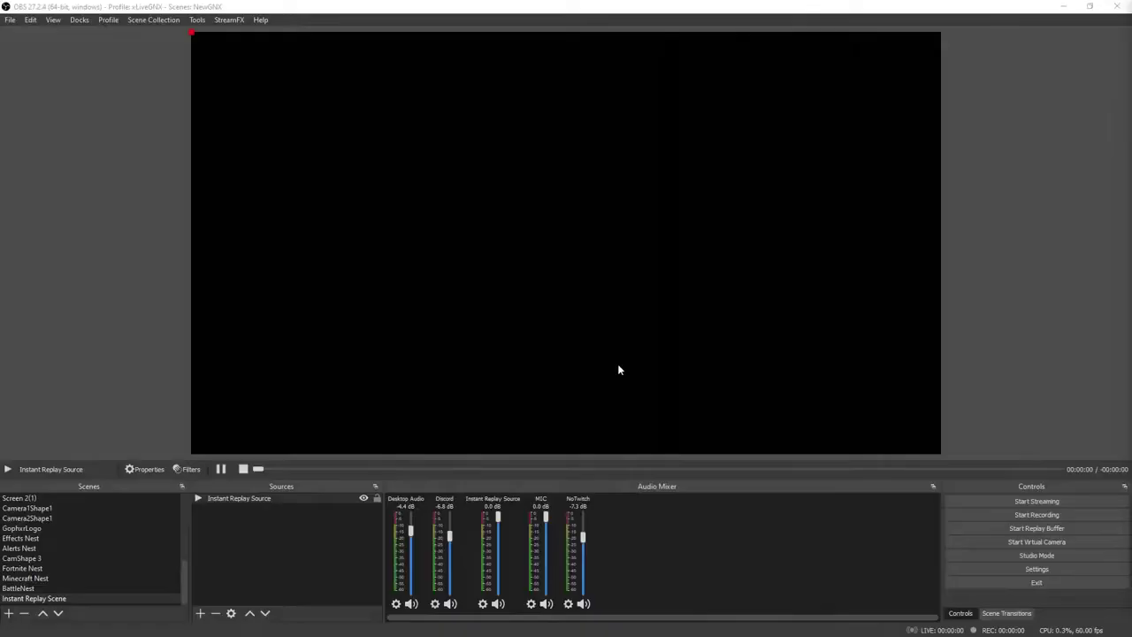
pyautogui.click(10, 20)
# Enable the Replay Buffer in Output settings, keeping 10 s maximum time and 512 MB memory
pyautogui.click(25, 66)
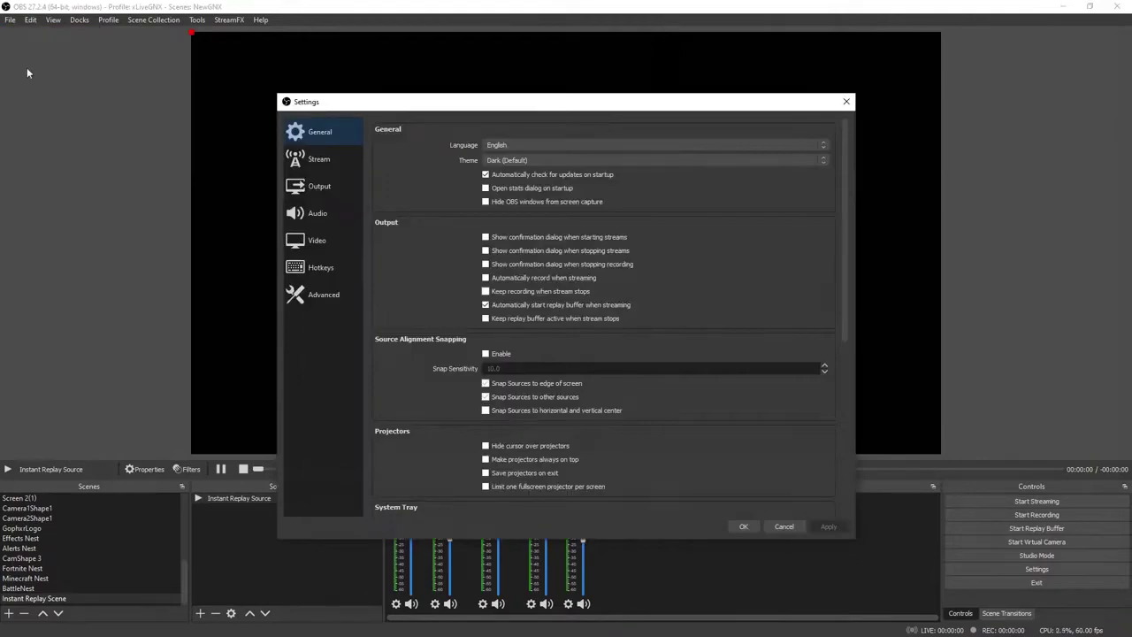
pyautogui.click(309, 185)
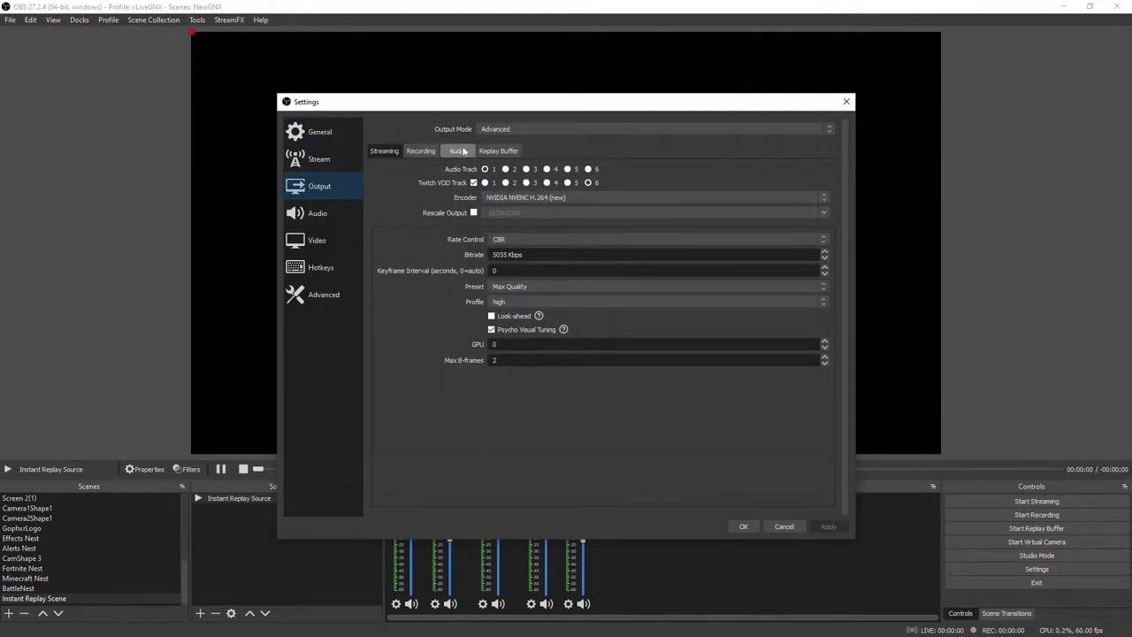
pyautogui.click(502, 152)
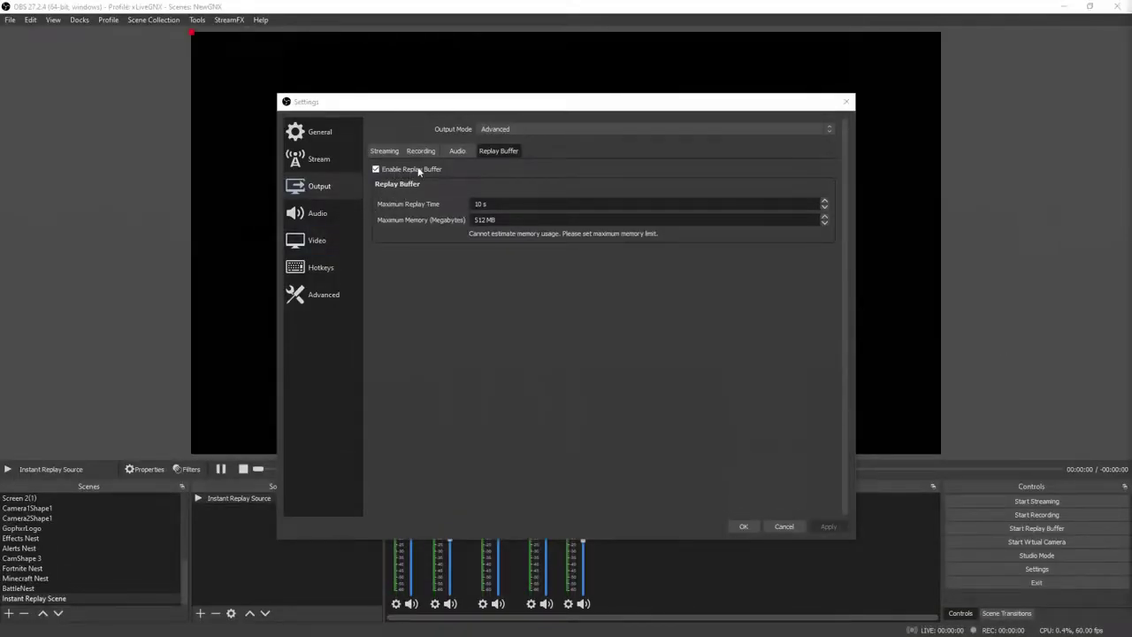
pyautogui.click(376, 169)
pyautogui.click(376, 169)
pyautogui.click(426, 154)
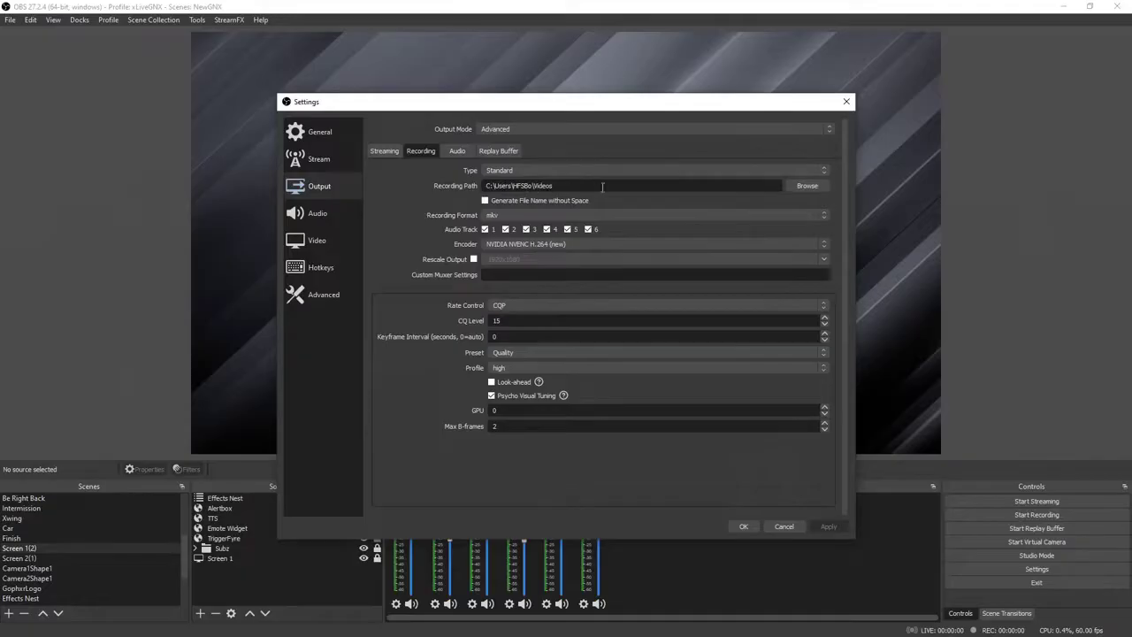
# Set the recording path to the Videos folder
pyautogui.click(807, 186)
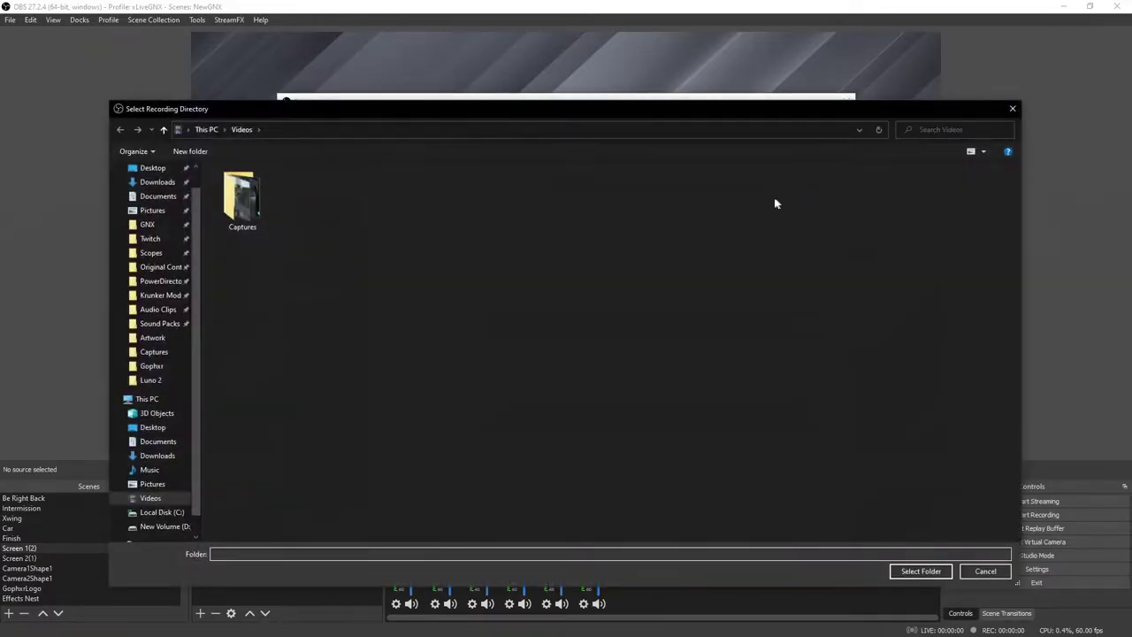
pyautogui.scroll(1, 157, 378)
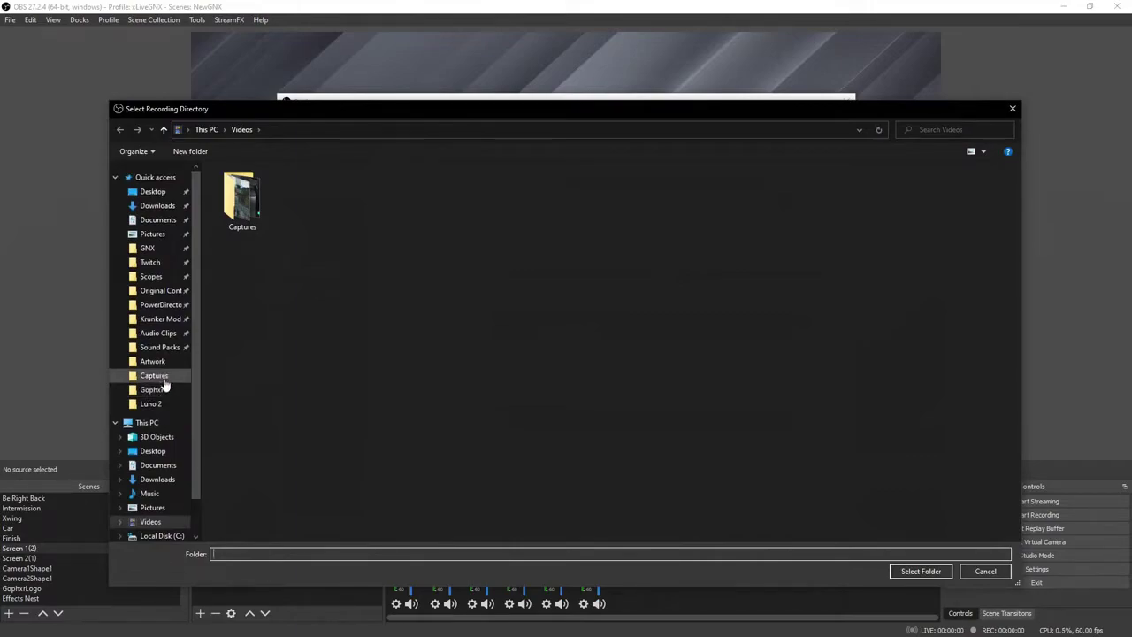
pyautogui.click(157, 522)
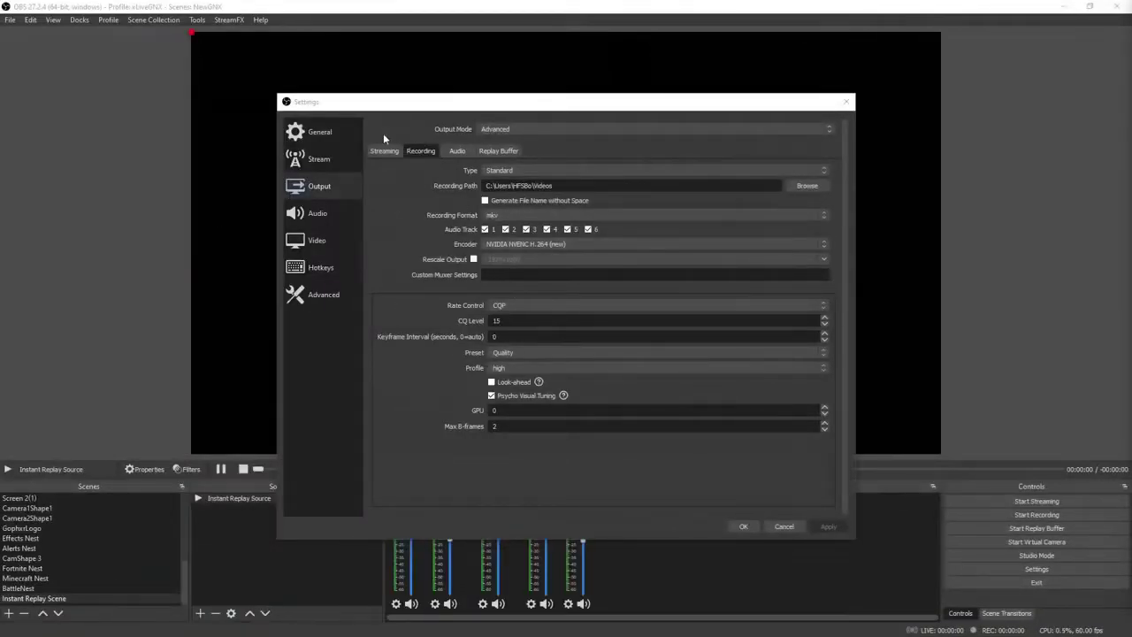
pyautogui.click(318, 134)
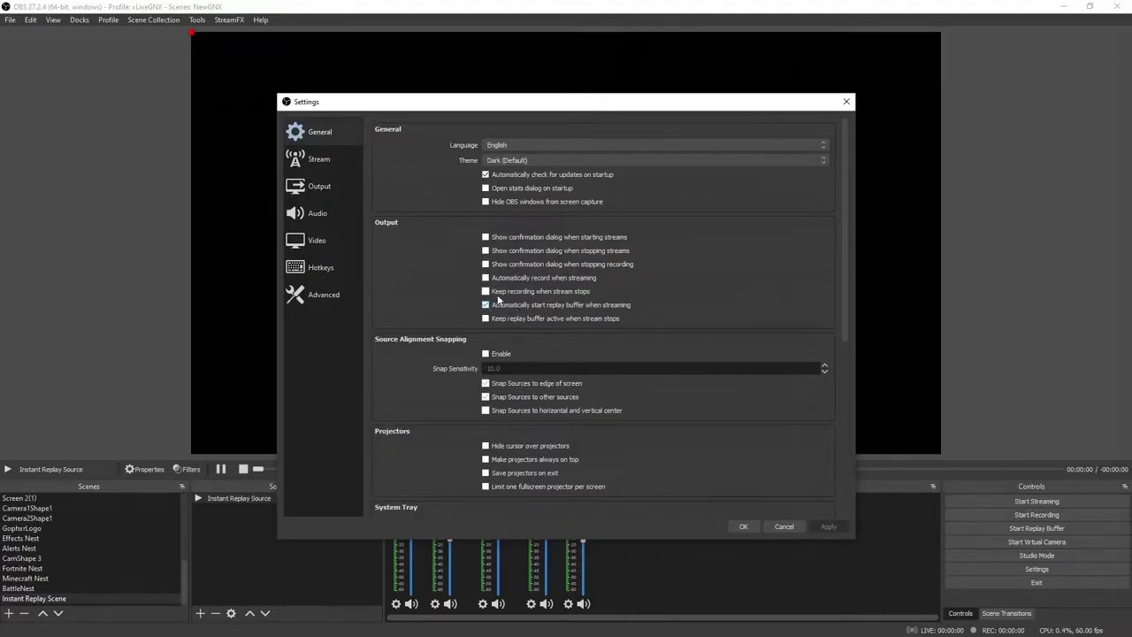
# In Hotkeys settings, assign Ctrl+Shift+R to the Instant Replay action
pyautogui.click(328, 268)
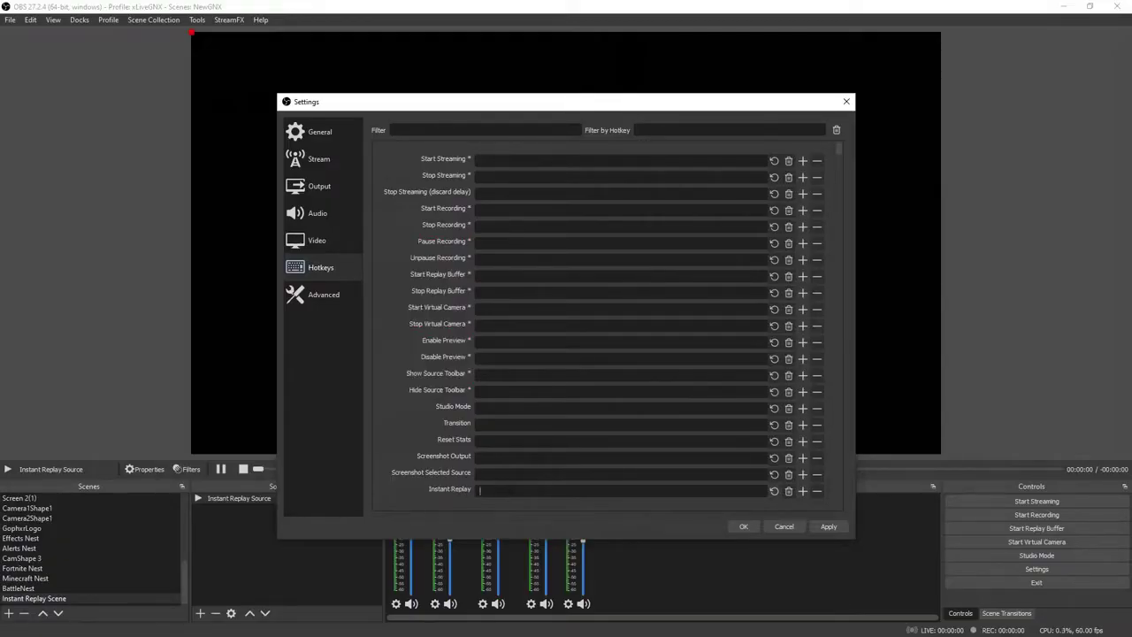
pyautogui.press('ctrl')
pyautogui.press('shift')
pyautogui.hotkey('ctrl', 'shift', 'r')
# Apply the settings, start the replay buffer and save a replay clip from it
pyautogui.click(749, 526)
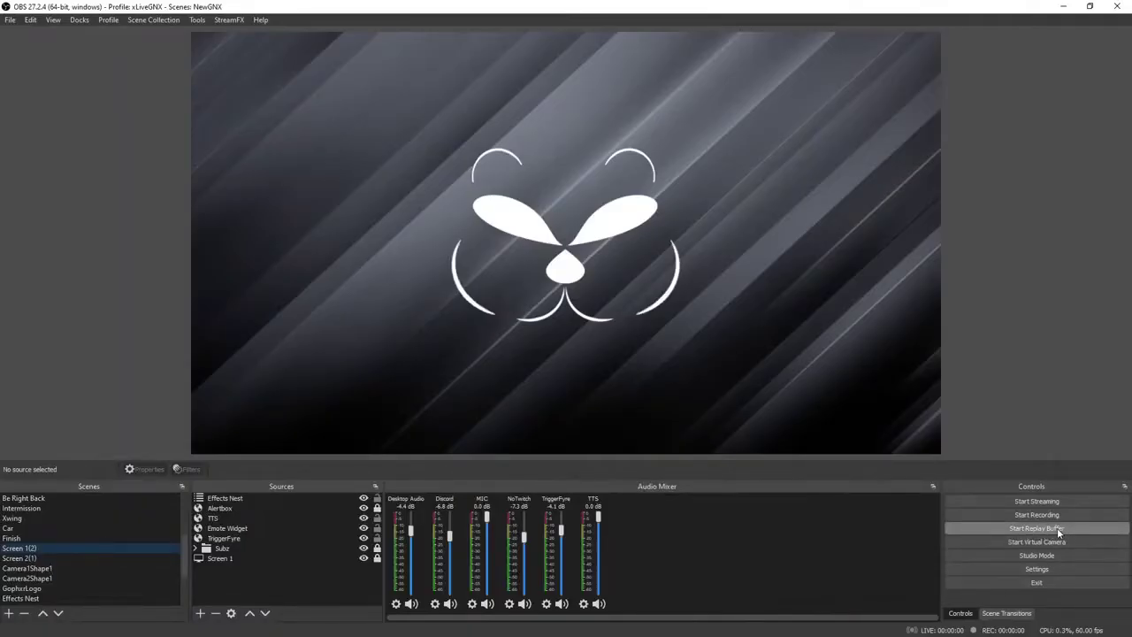
pyautogui.click(1030, 529)
pyautogui.click(1124, 529)
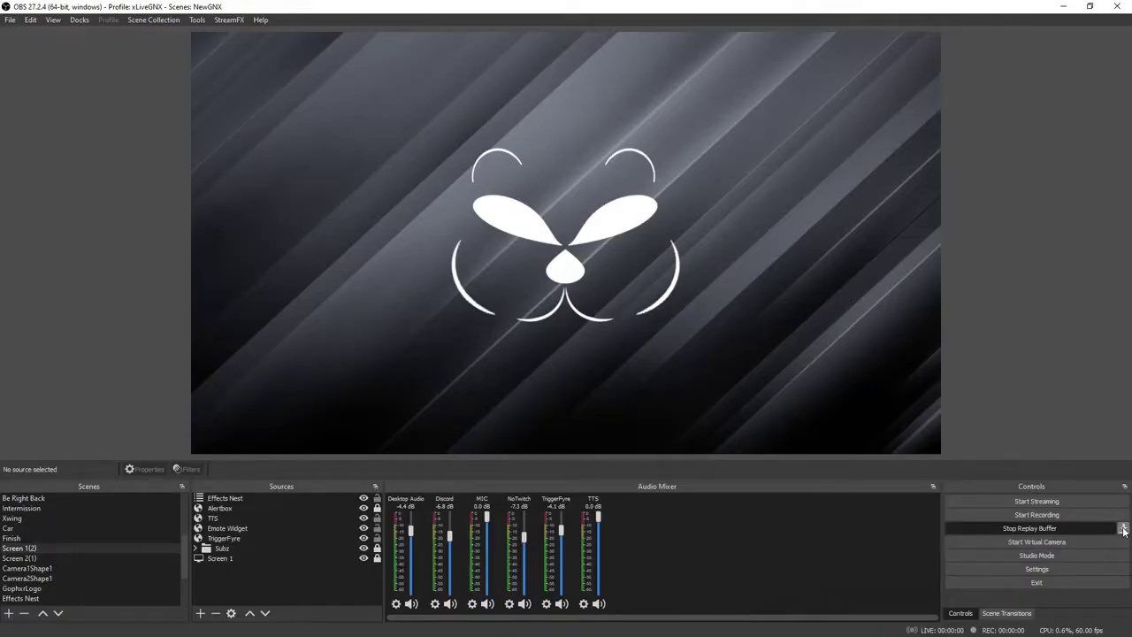
pyautogui.click(1124, 529)
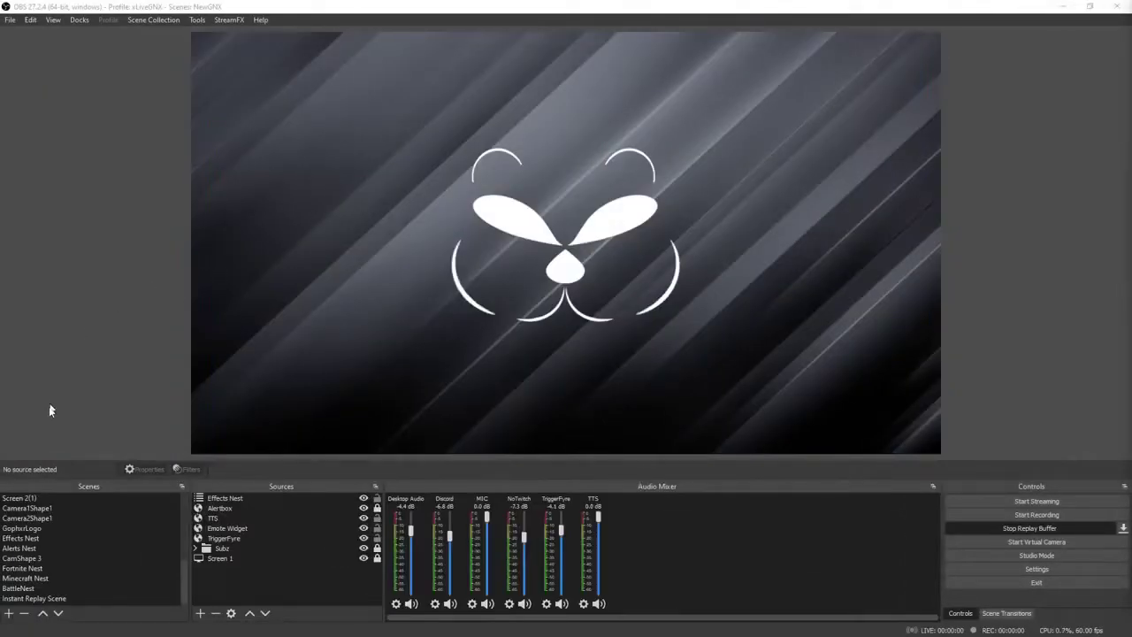
pyautogui.click(37, 601)
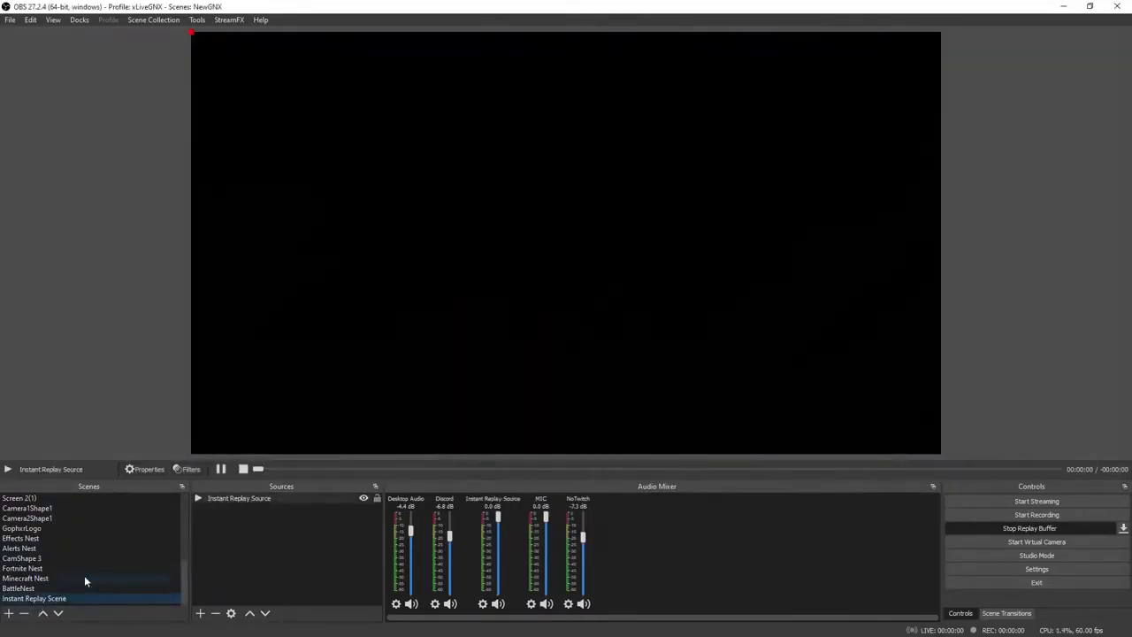
pyautogui.doubleClick(261, 498)
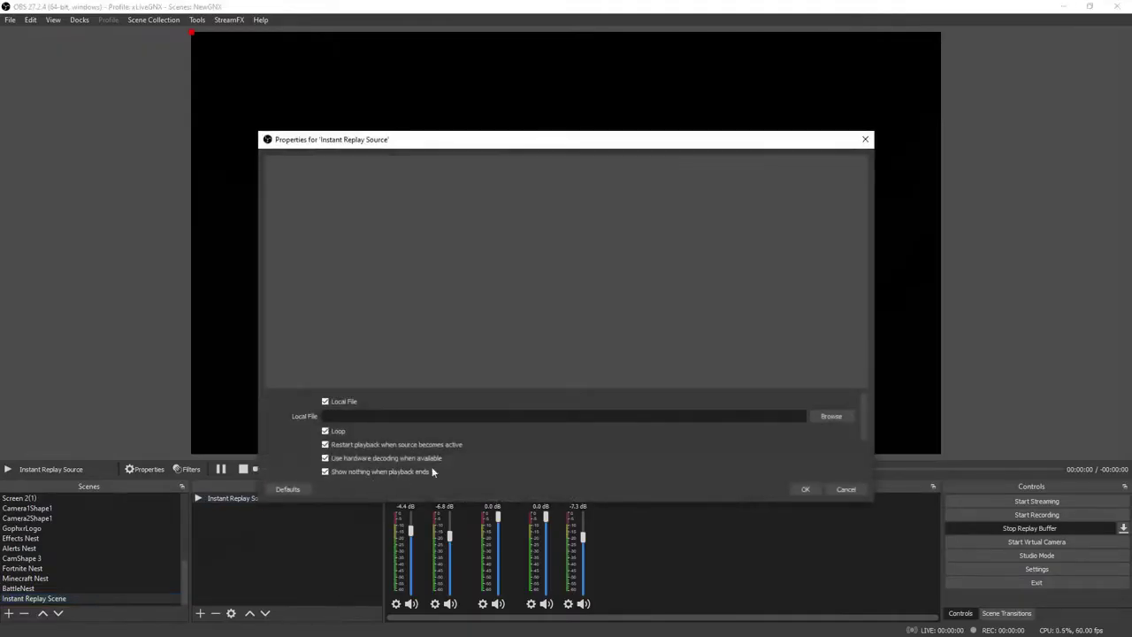
pyautogui.click(830, 417)
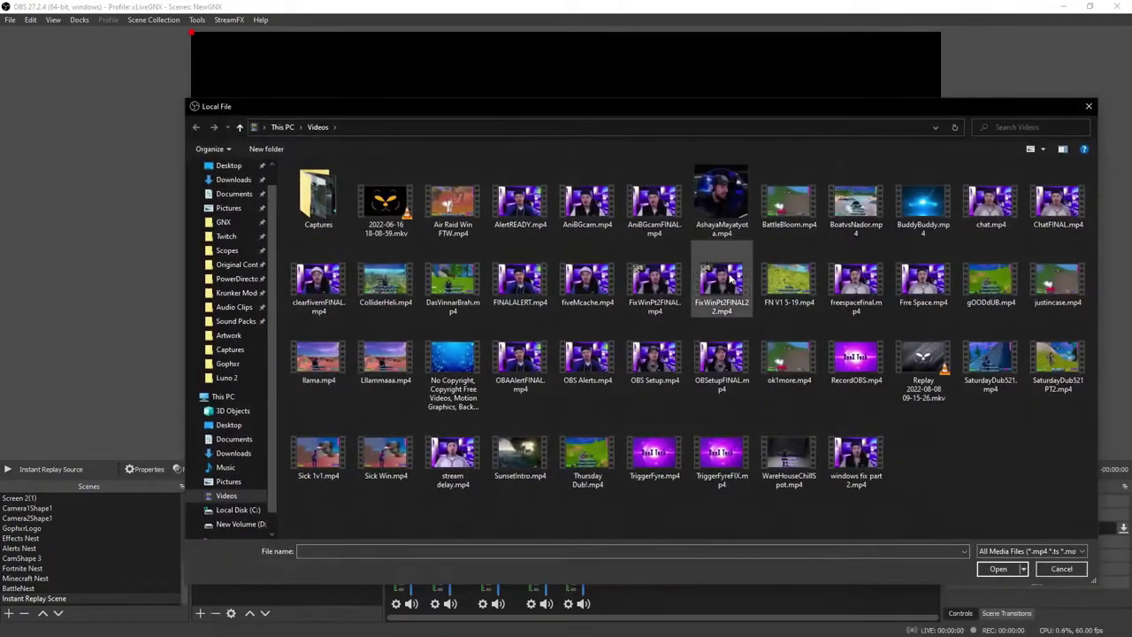
pyautogui.click(227, 496)
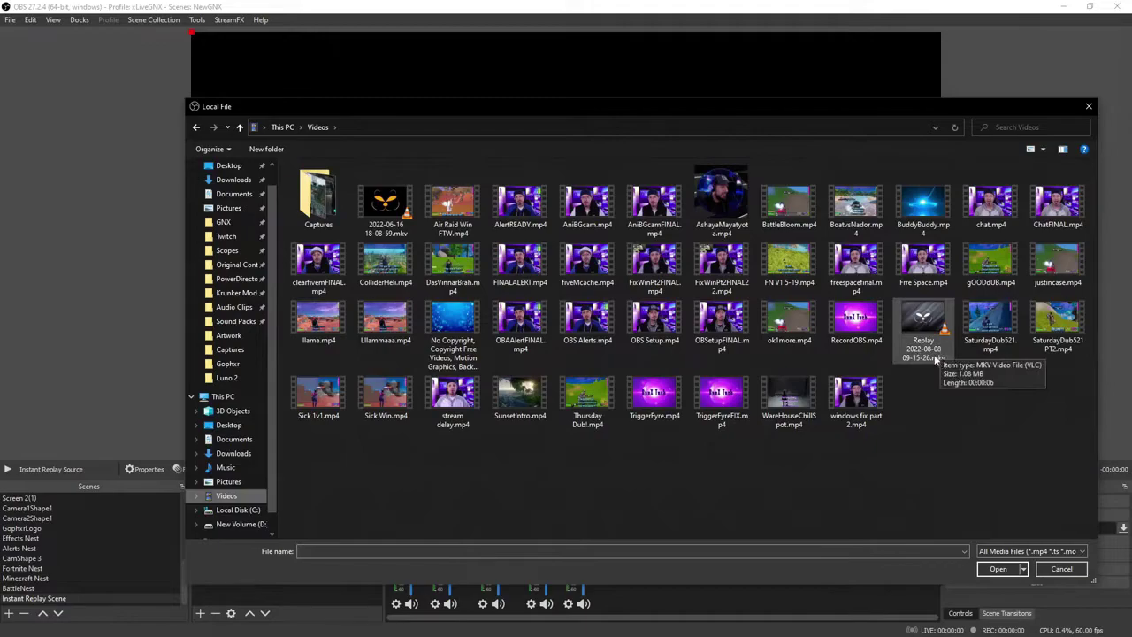
pyautogui.click(920, 323)
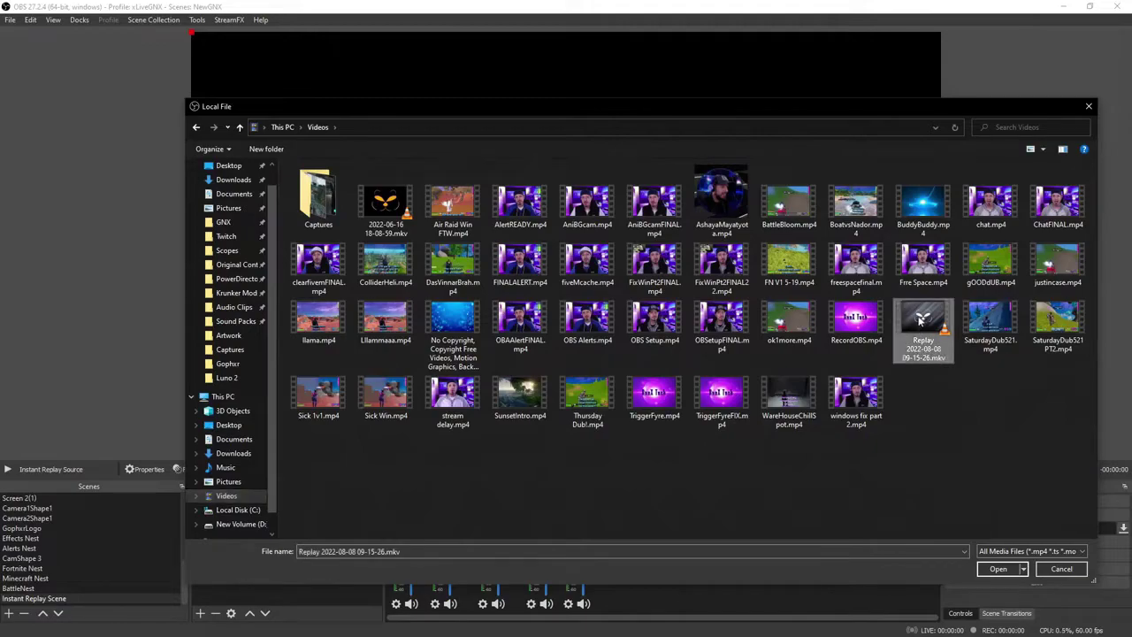
pyautogui.click(998, 568)
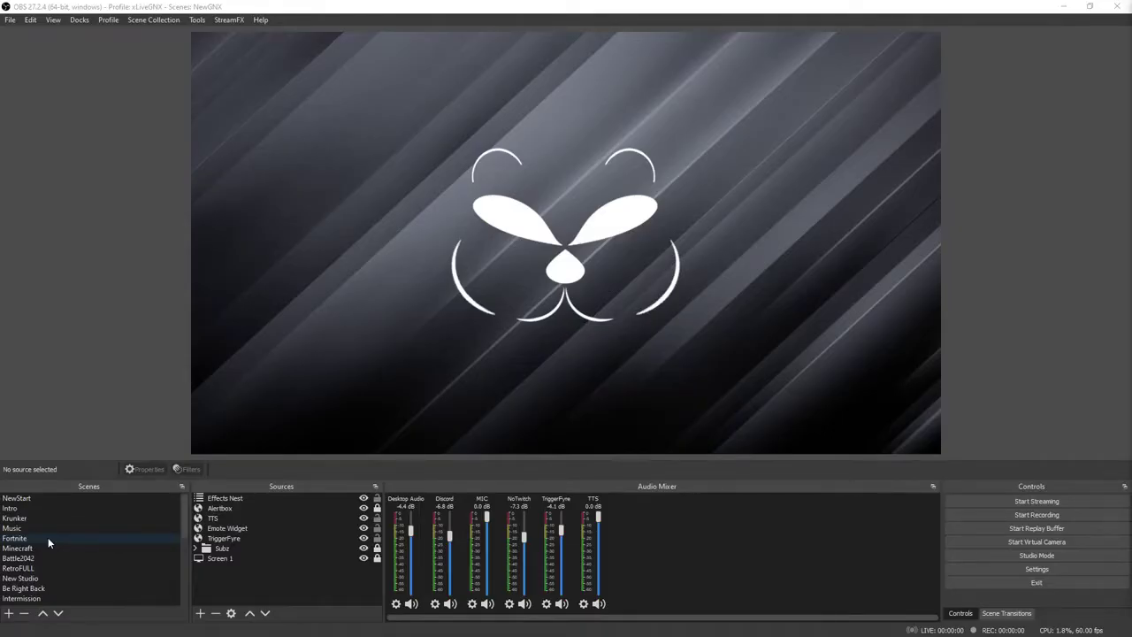
# Duplicate the Krunker scene as 'Krunker 2 (instant replay)'
pyautogui.click(45, 520)
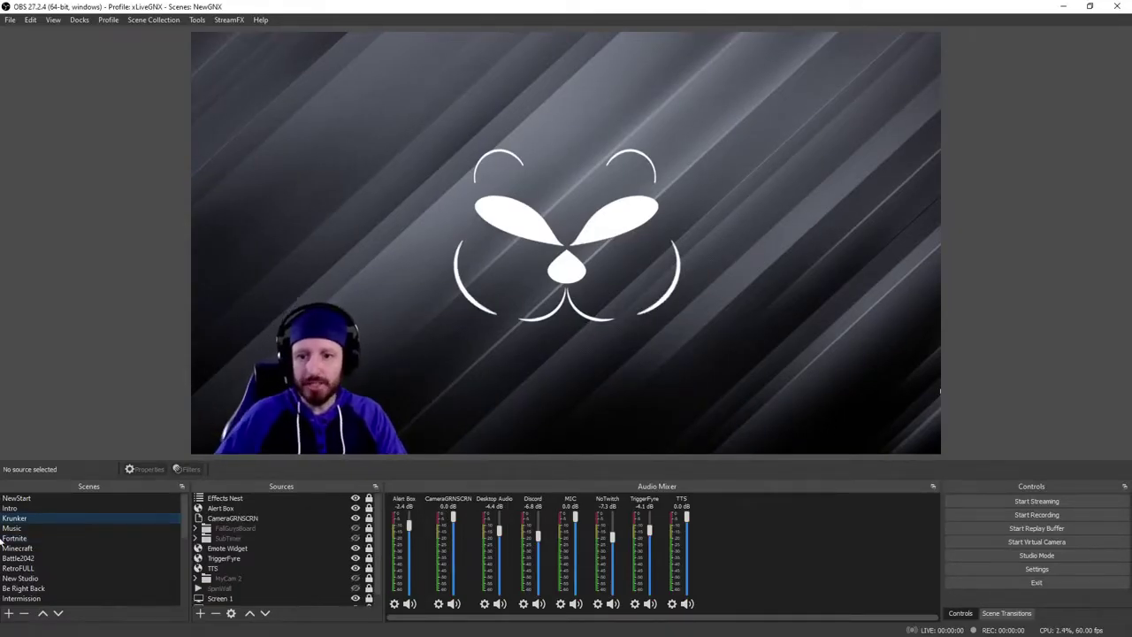
pyautogui.rightClick(34, 522)
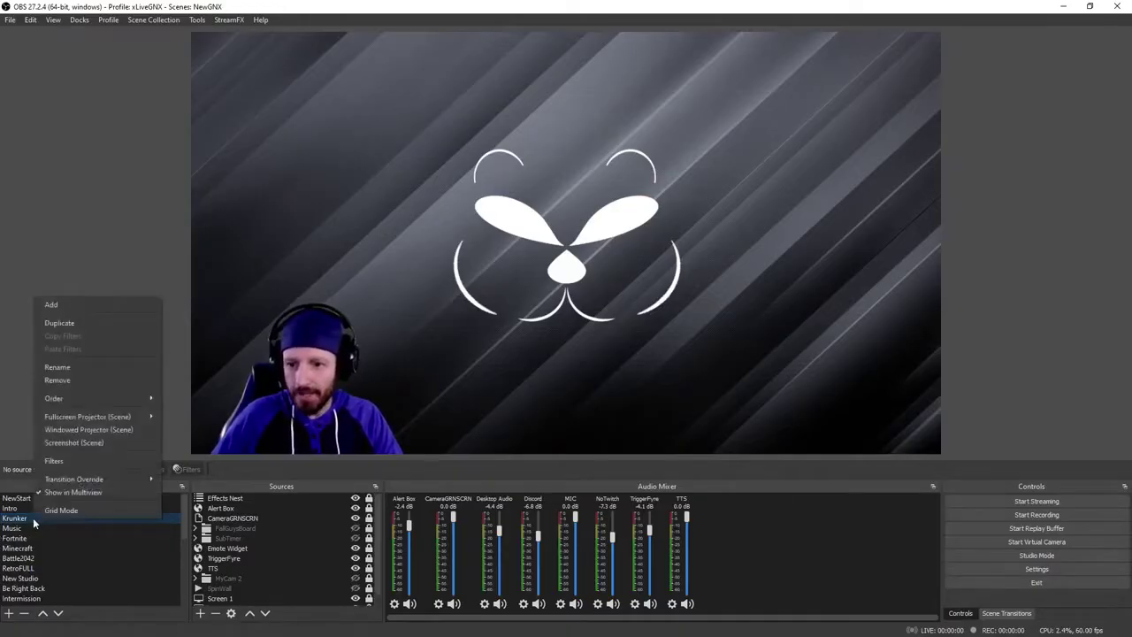
pyautogui.click(60, 323)
pyautogui.press('End')
pyautogui.write('(instant replay)')
pyautogui.click(543, 341)
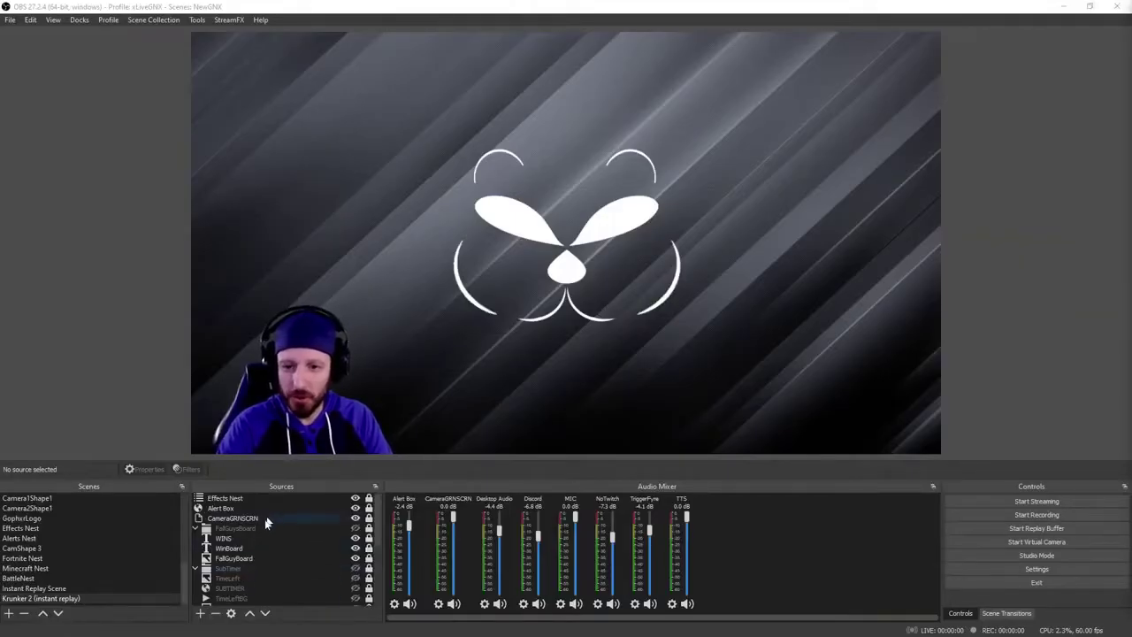
# Nest the existing Instant Replay Scene, then shrink it and move it toward the preview centre
pyautogui.click(201, 613)
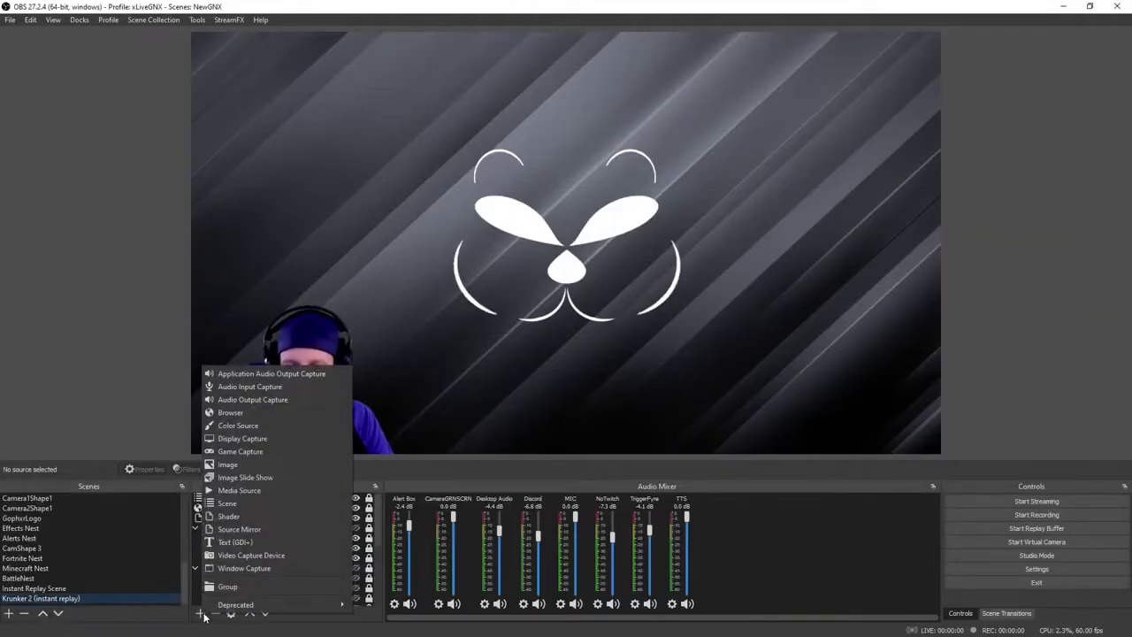
pyautogui.click(239, 503)
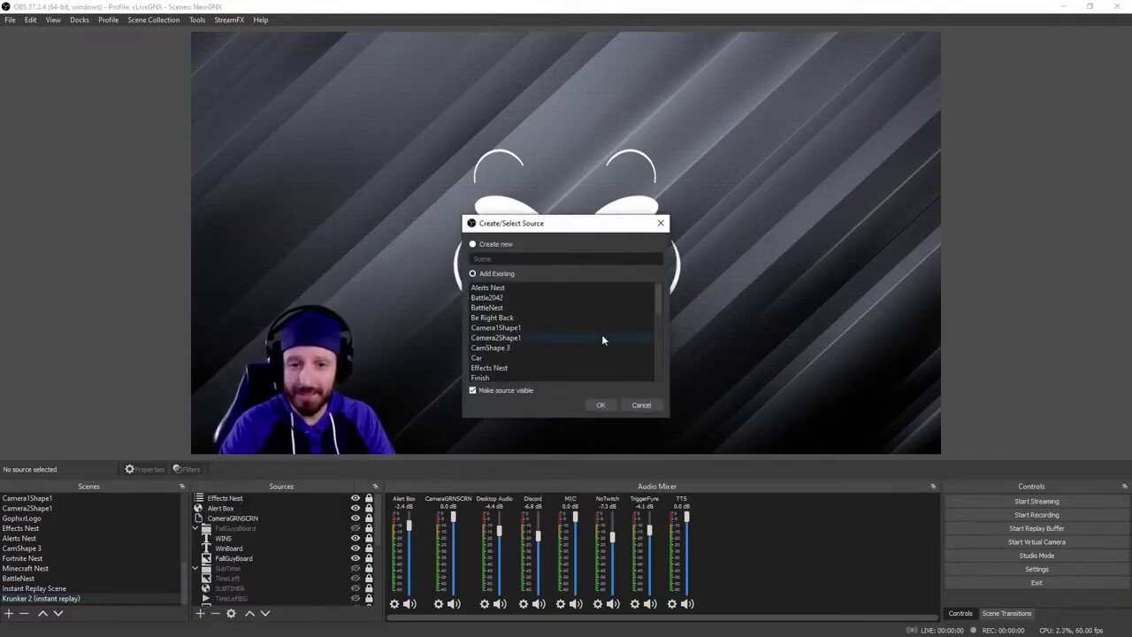
pyautogui.scroll(-6, 602, 339)
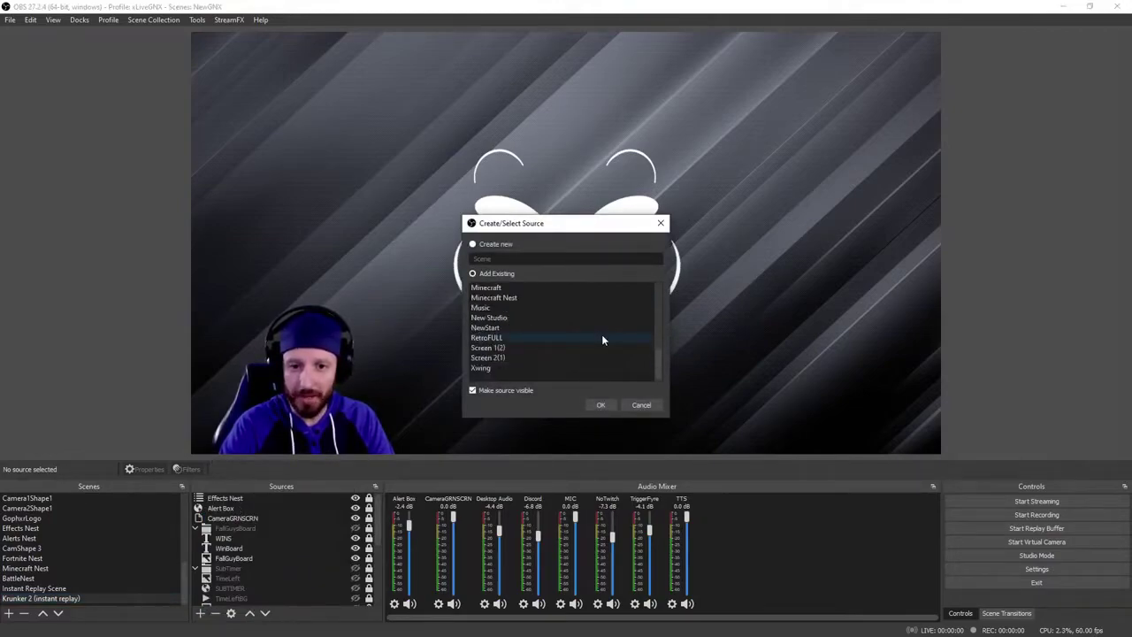
pyautogui.scroll(3, 602, 340)
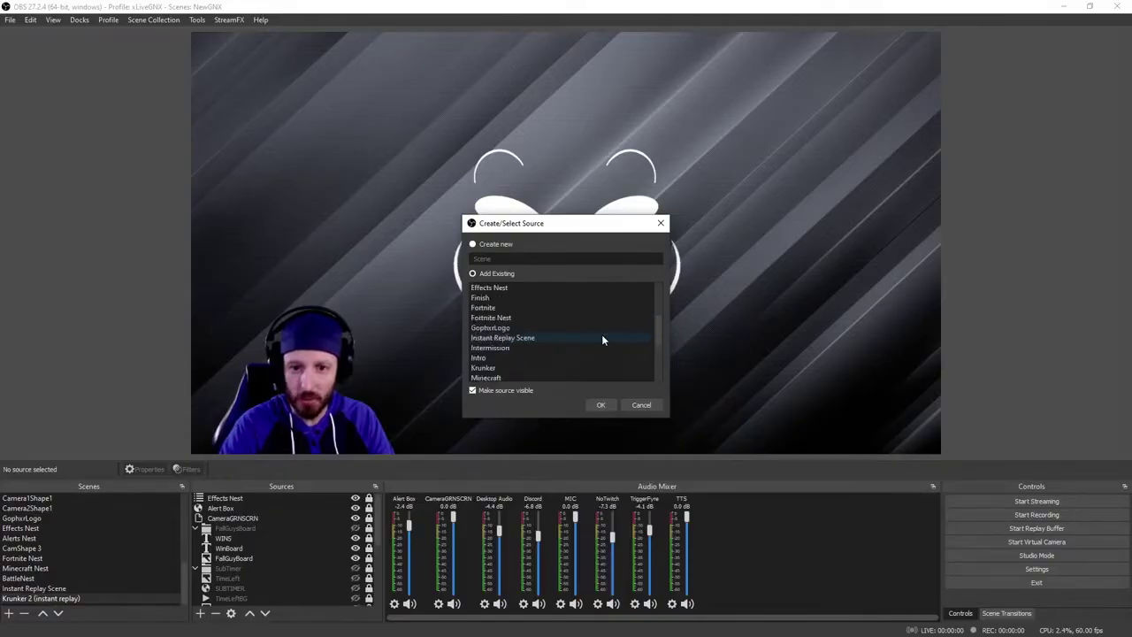
pyautogui.click(603, 339)
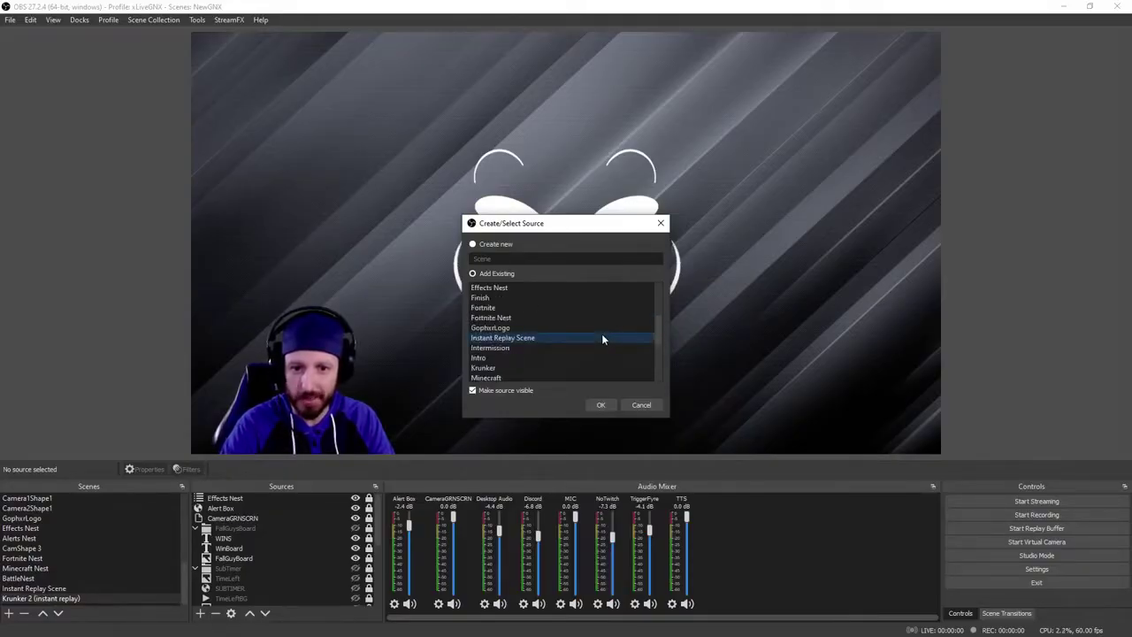
pyautogui.click(600, 405)
pyautogui.moveTo(940, 452); pyautogui.dragTo(851, 408)
pyautogui.moveTo(747, 364); pyautogui.dragTo(554, 296)
pyautogui.moveTo(363, 193); pyautogui.dragTo(579, 250)
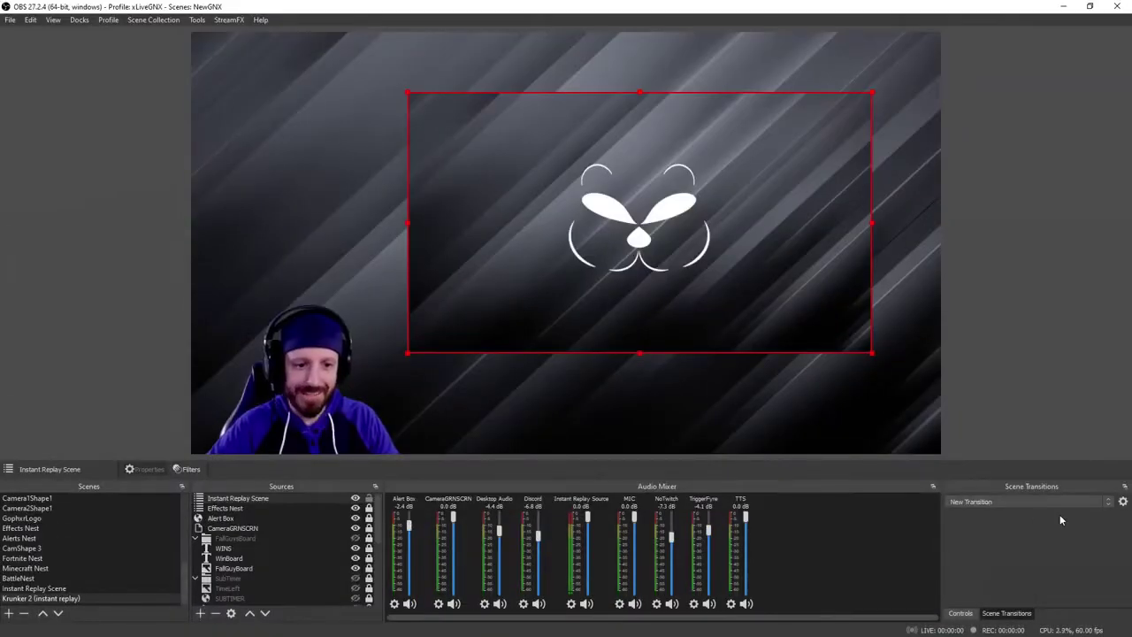
# Select Move as the scene transition, keeping the 500 ms duration
pyautogui.click(1110, 502)
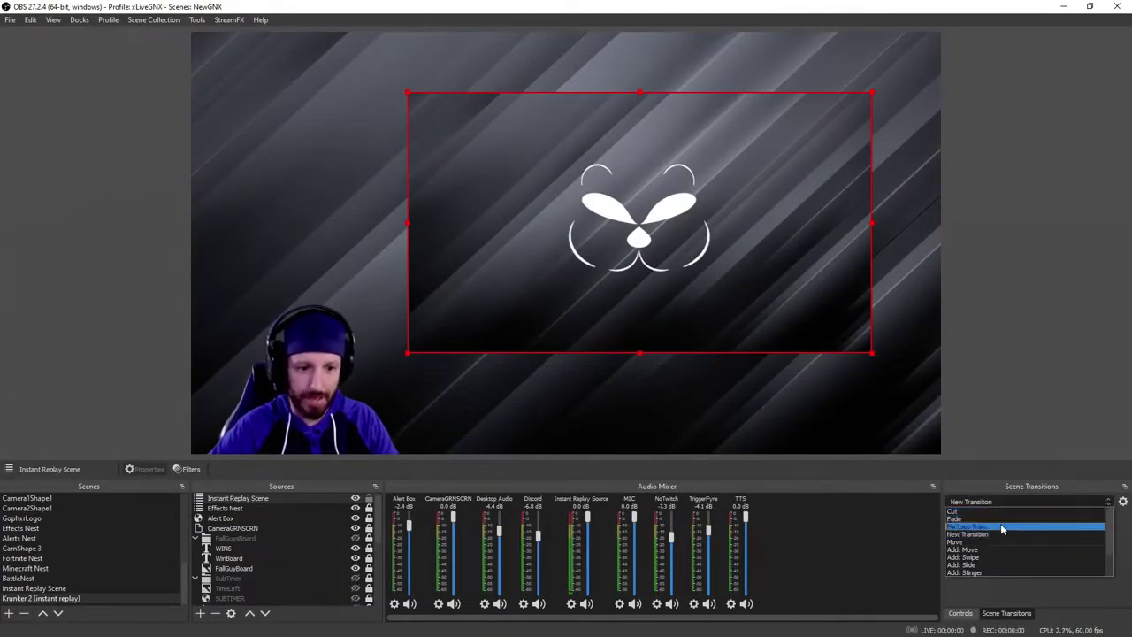
pyautogui.click(984, 542)
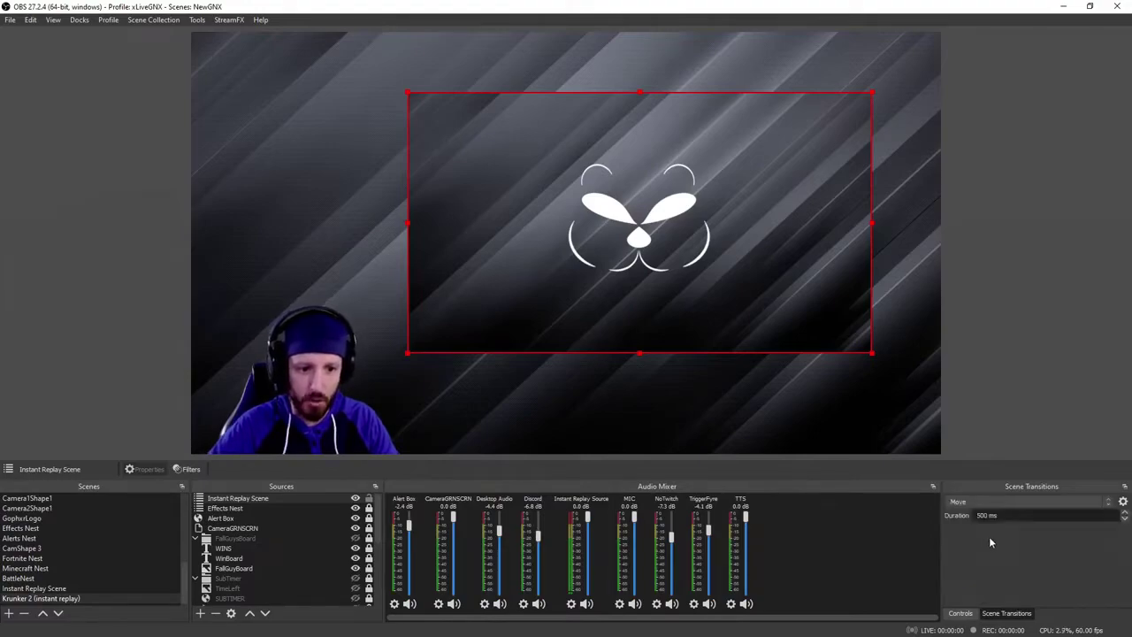
pyautogui.click(1062, 503)
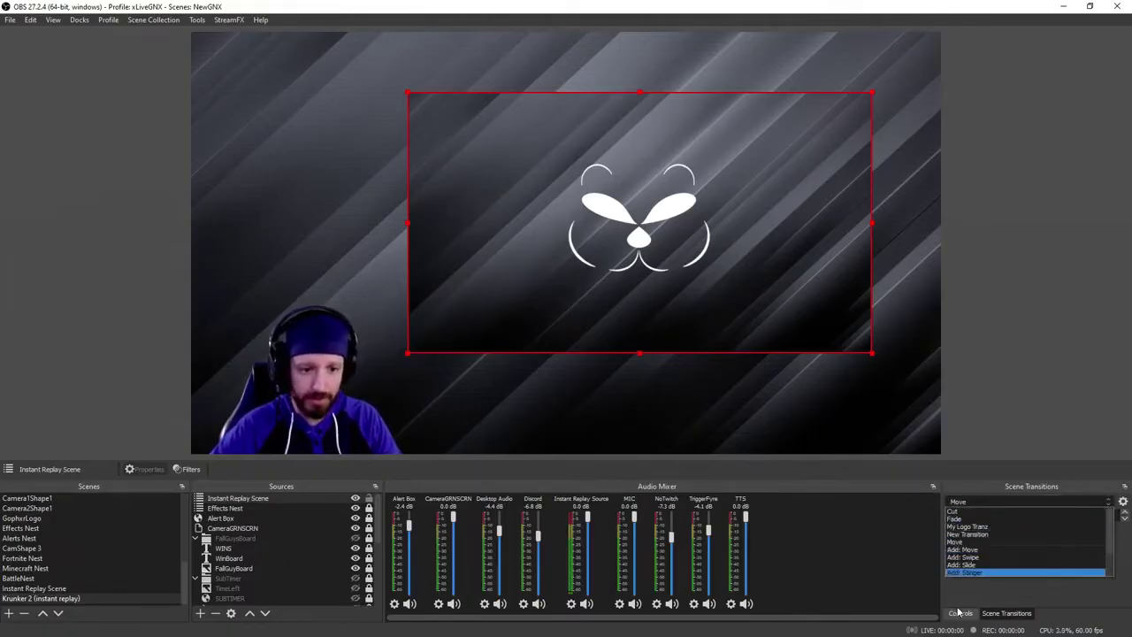
pyautogui.click(1064, 468)
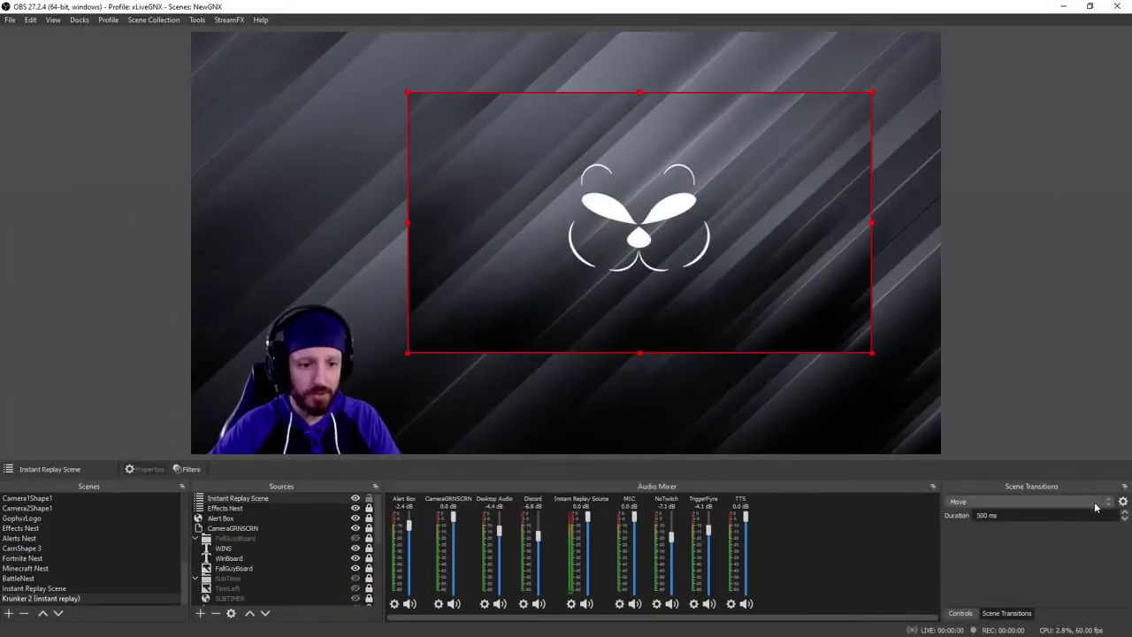
pyautogui.click(1123, 502)
# Set Move's appearing items to Circular easing, with Position and Transition set to None
pyautogui.click(1099, 537)
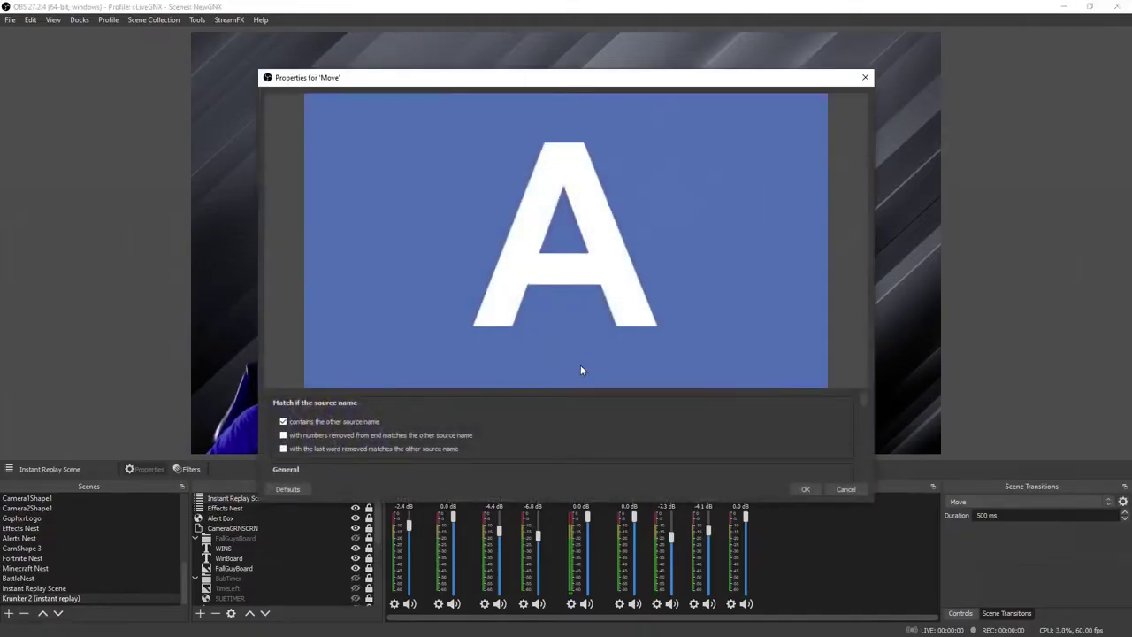
pyautogui.scroll(-4, 571, 404)
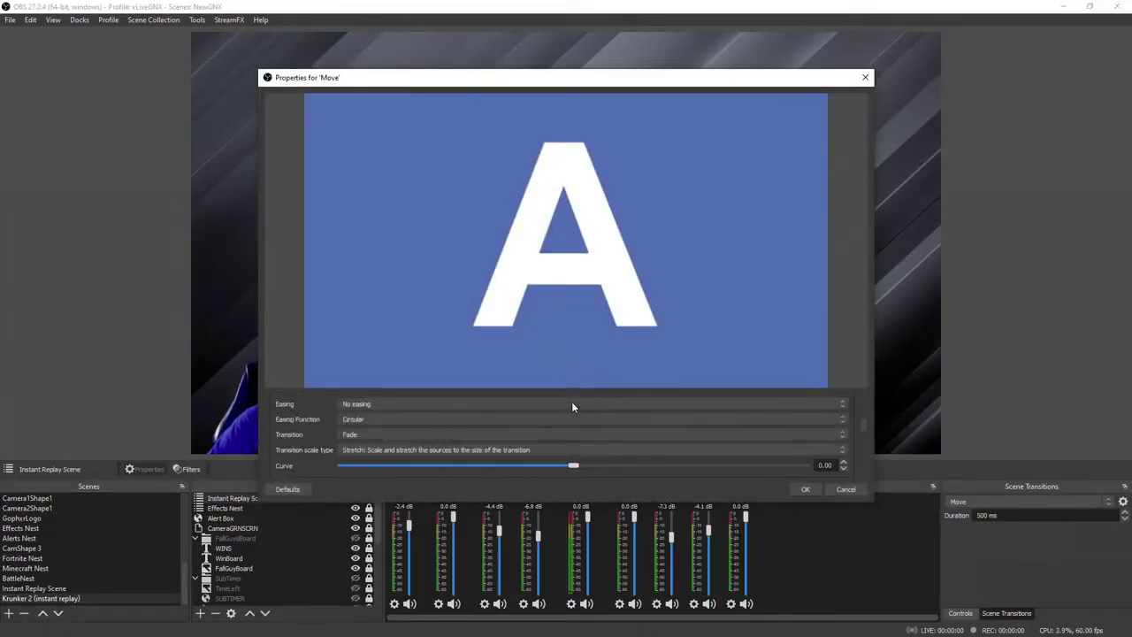
pyautogui.scroll(-2, 572, 406)
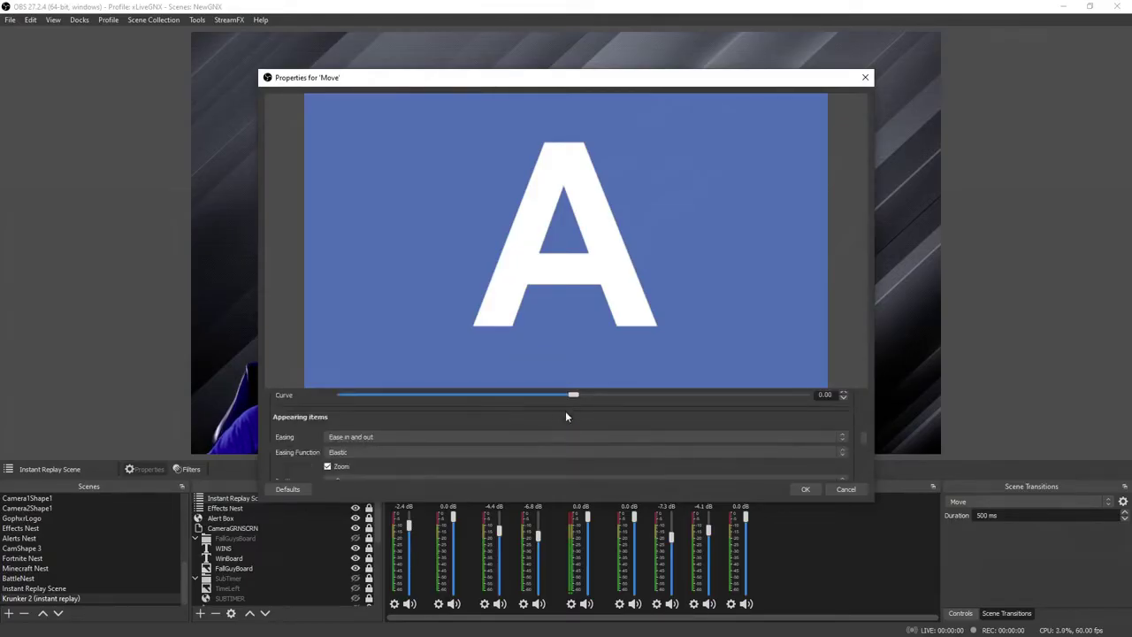
pyautogui.click(347, 454)
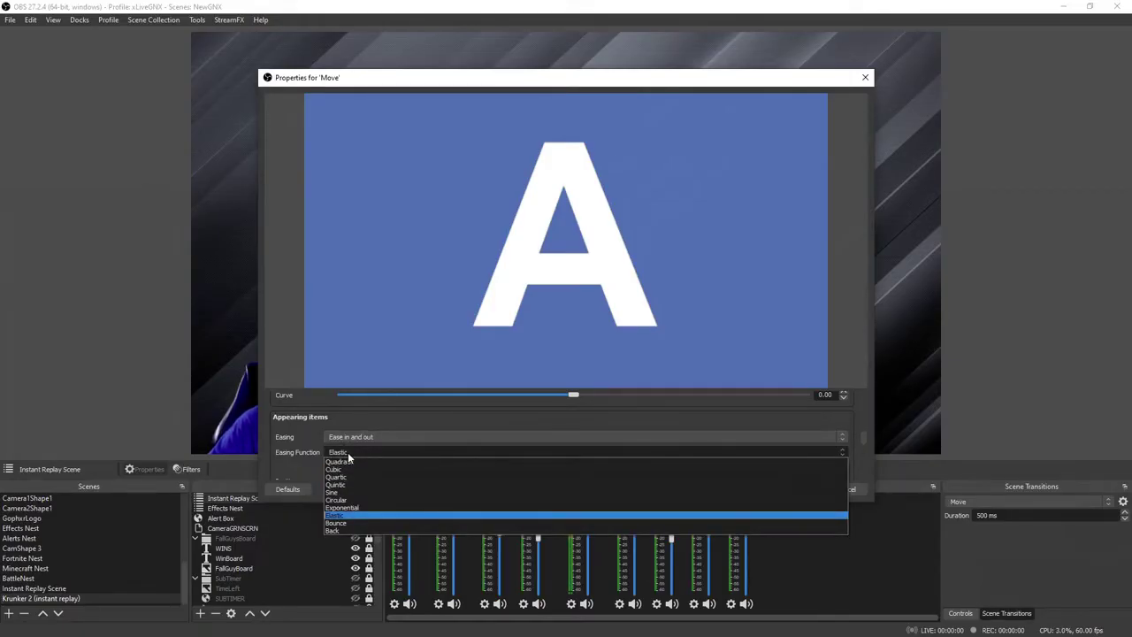
pyautogui.click(348, 458)
pyautogui.scroll(-5, 361, 456)
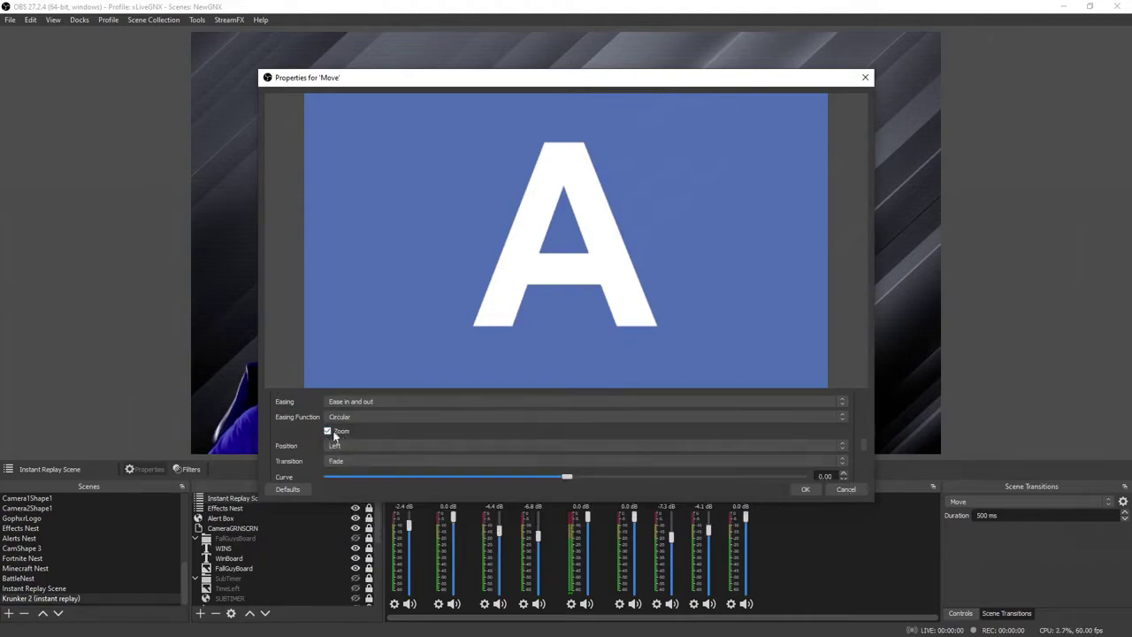
pyautogui.click(352, 446)
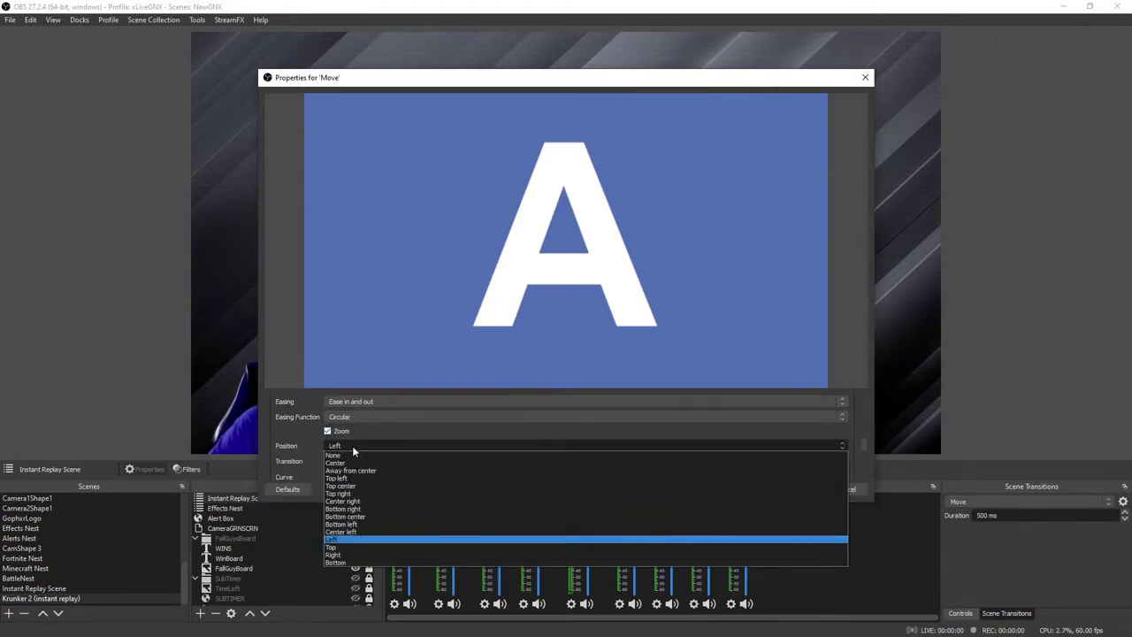
pyautogui.click(352, 455)
pyautogui.click(353, 461)
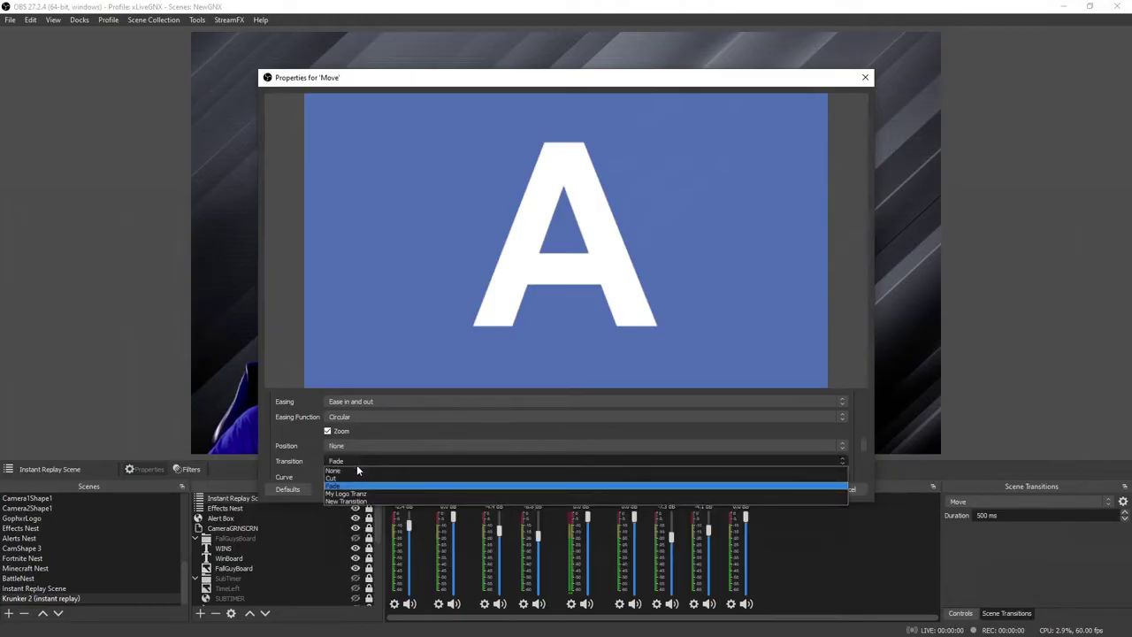
pyautogui.click(355, 471)
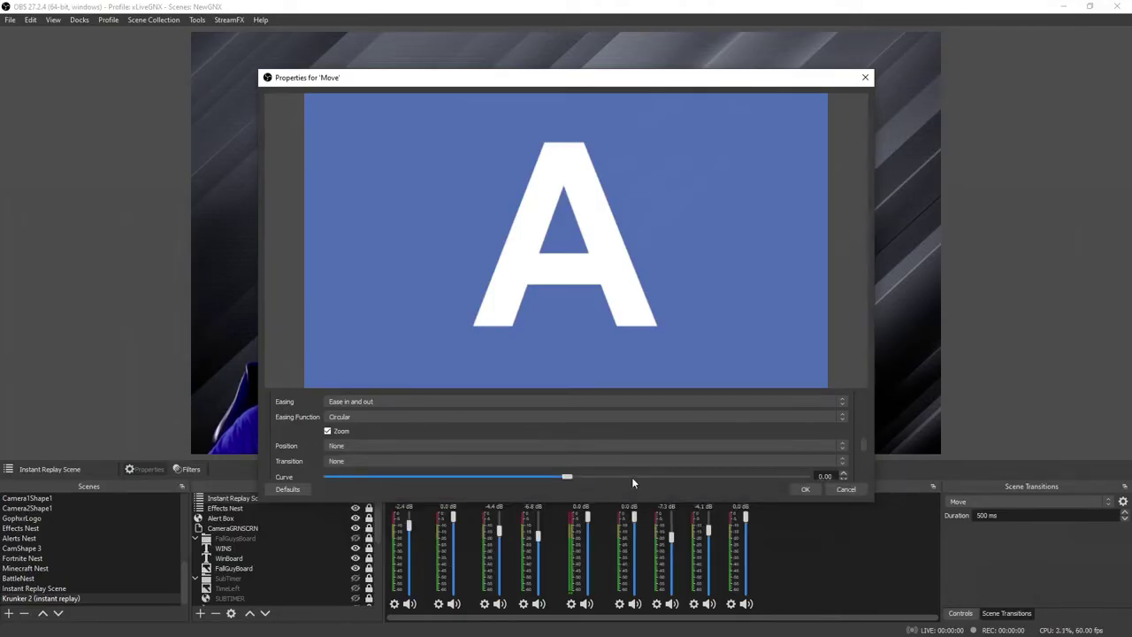
pyautogui.scroll(-3, 628, 469)
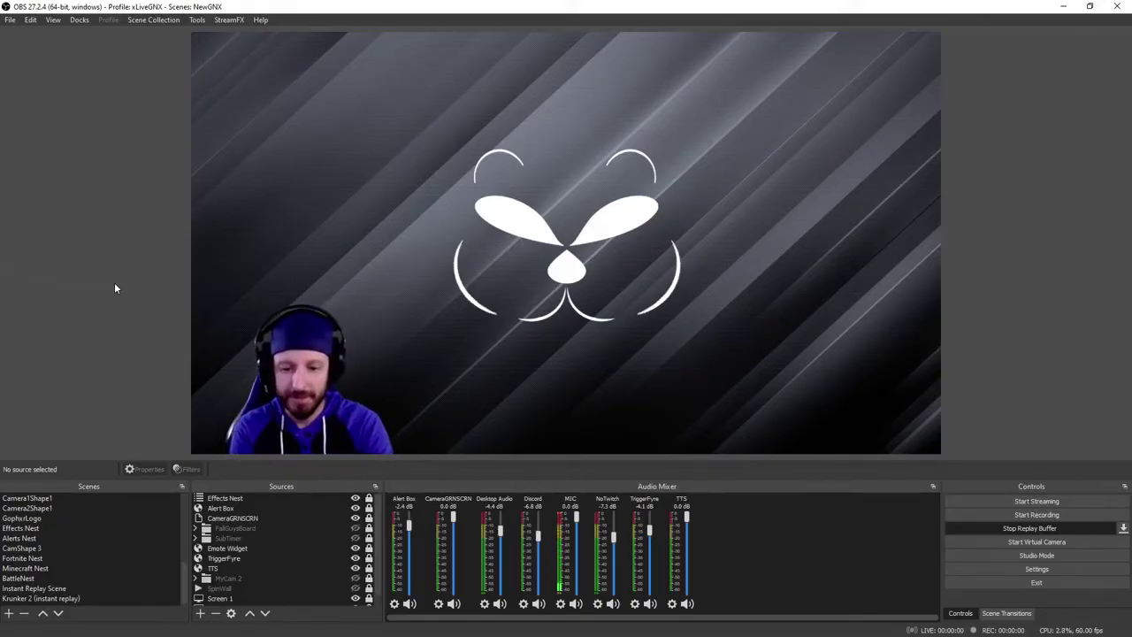
# Save a replay with F10 and show the Krunker 2 (instant replay) scene
pyautogui.press('F10')
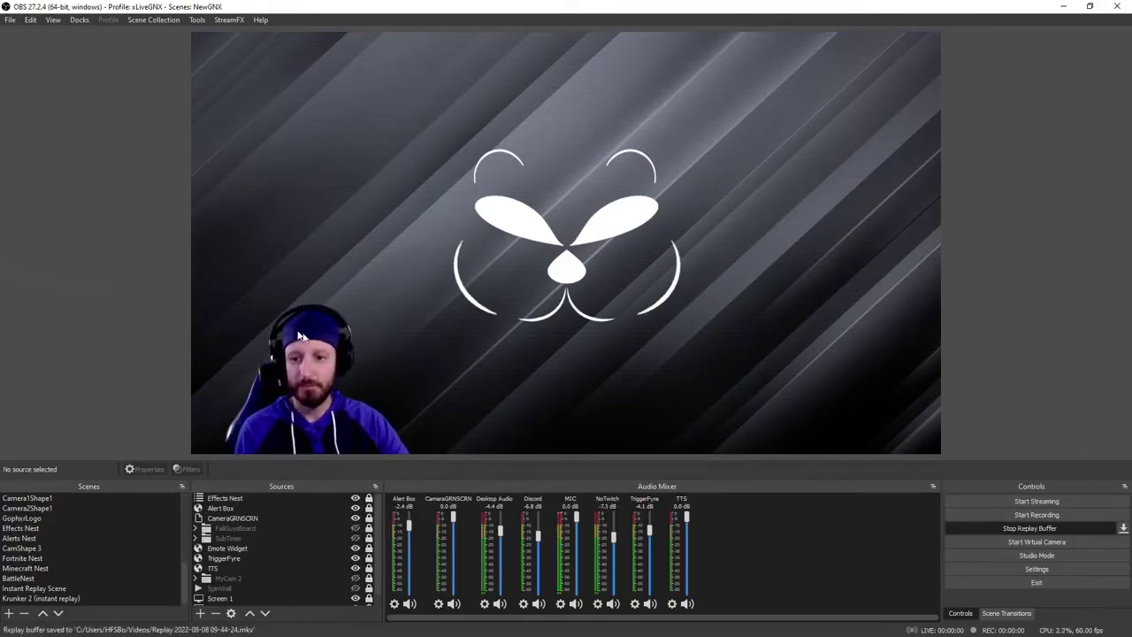
pyautogui.click(82, 599)
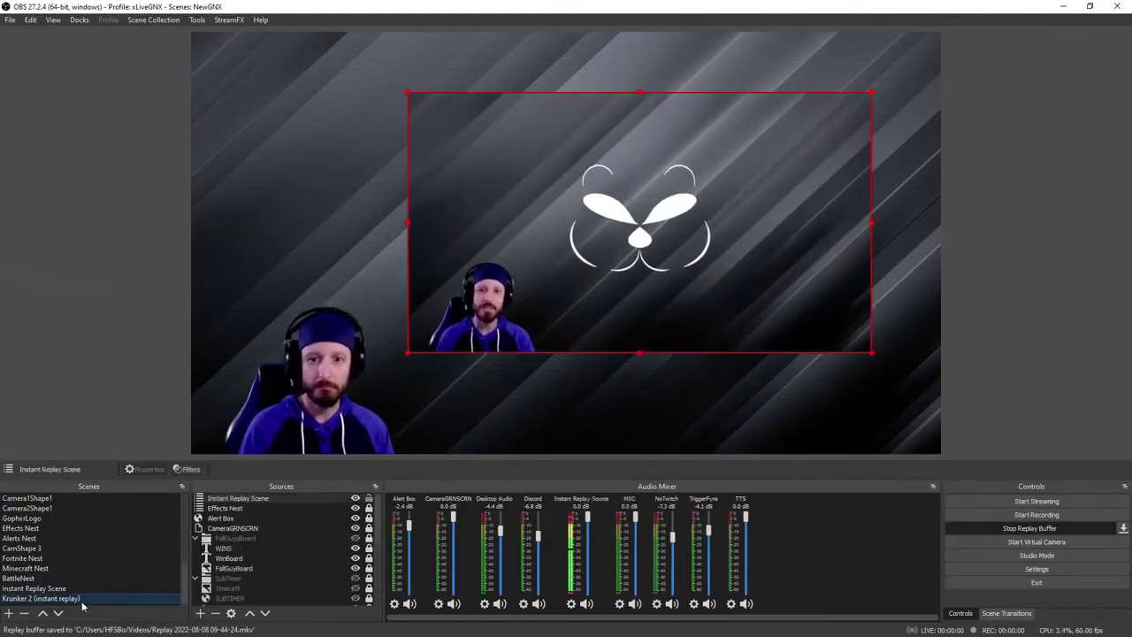